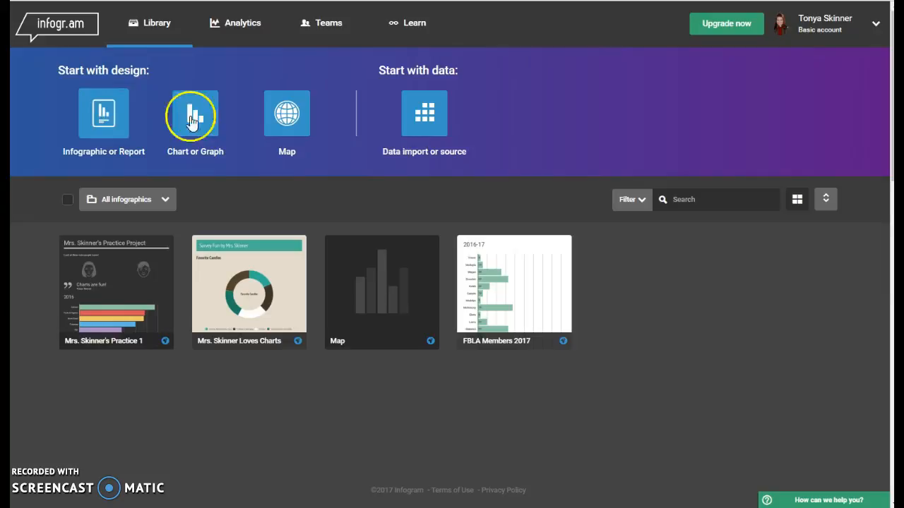
Open the Practice 1 project from the library and look through its content from title to table.
left_click(286, 119)
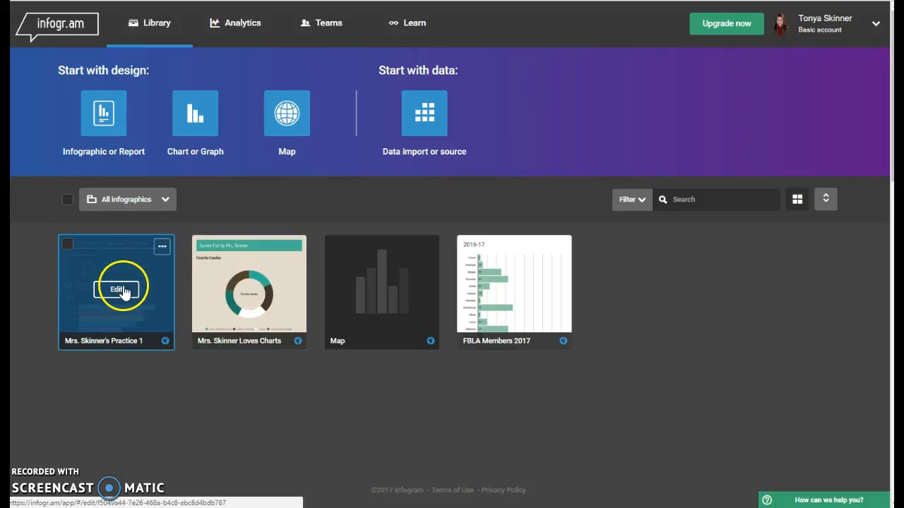
left_click(141, 273)
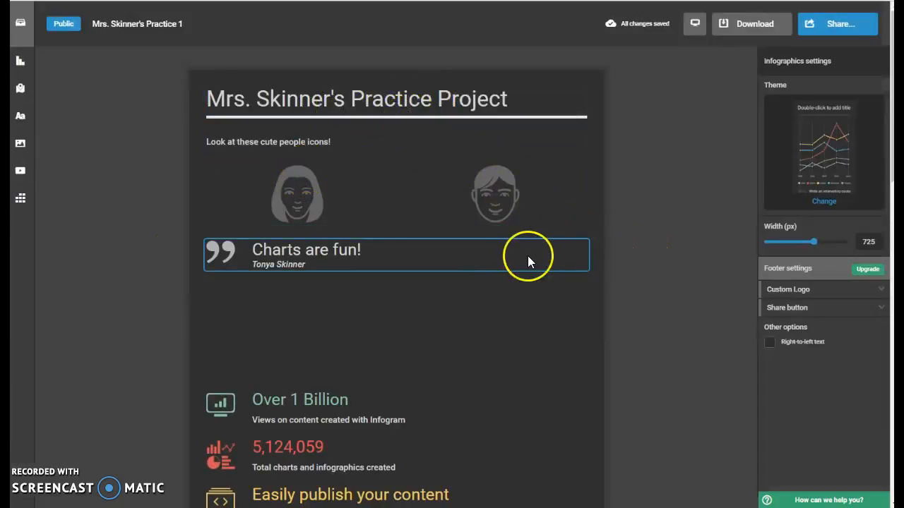
scroll(498, 227, "down", 6)
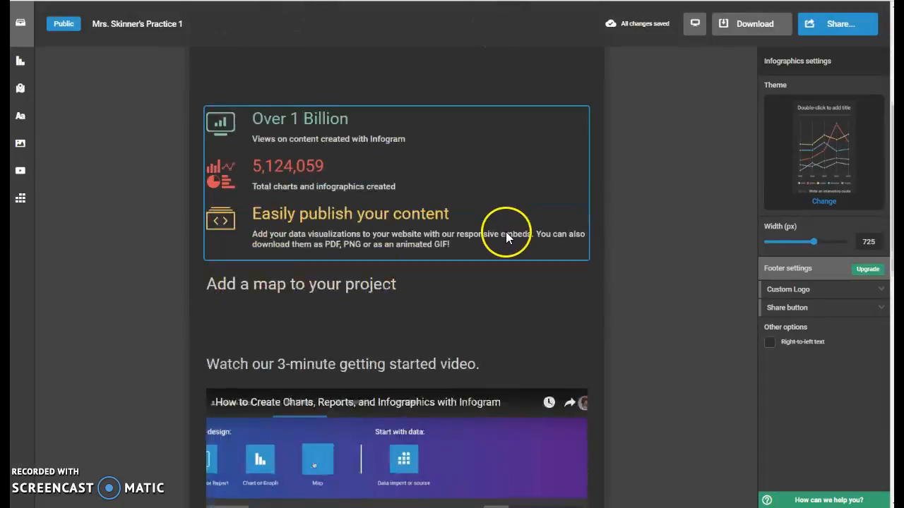
scroll(511, 241, "down", 5)
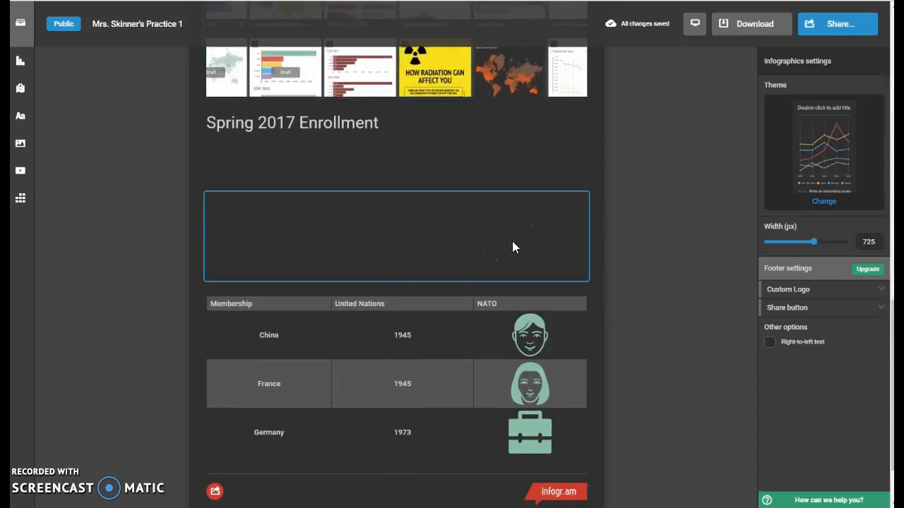
scroll(514, 243, "up", 4)
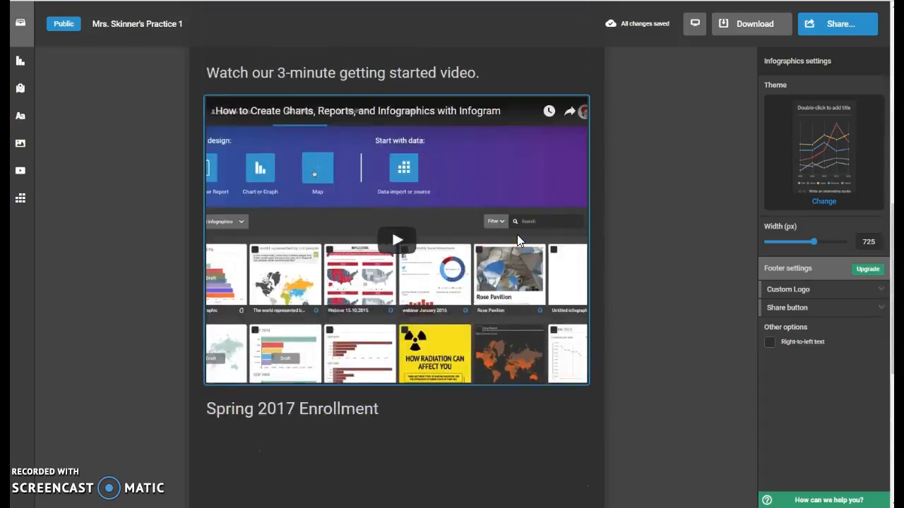
scroll(517, 234, "up", 8)
Examine the objects in the practice project, including the bar chart, quote, icons, heading, facts block and map.
left_click(345, 328)
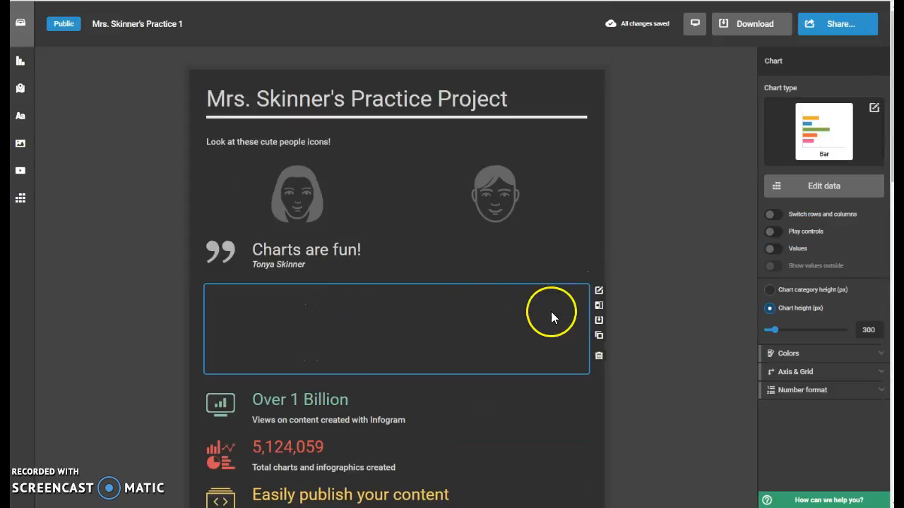
left_click(577, 244)
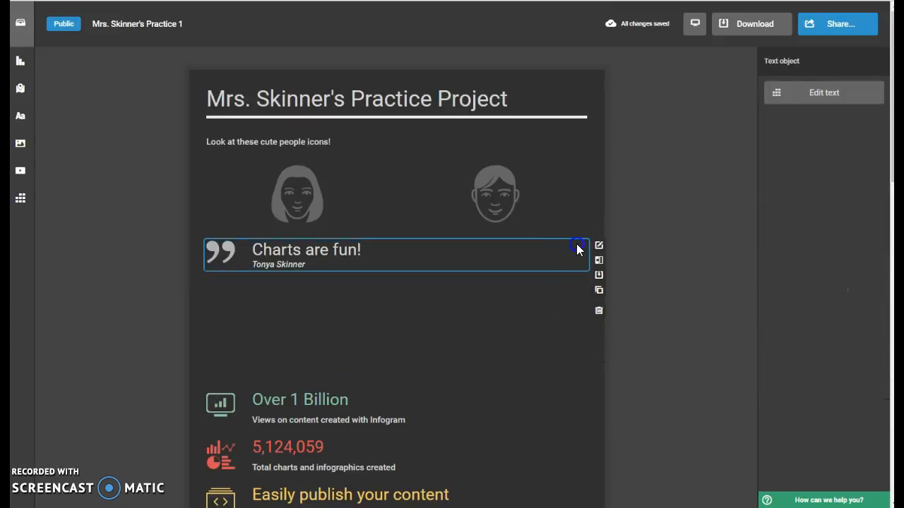
left_click(302, 192)
left_click(298, 143)
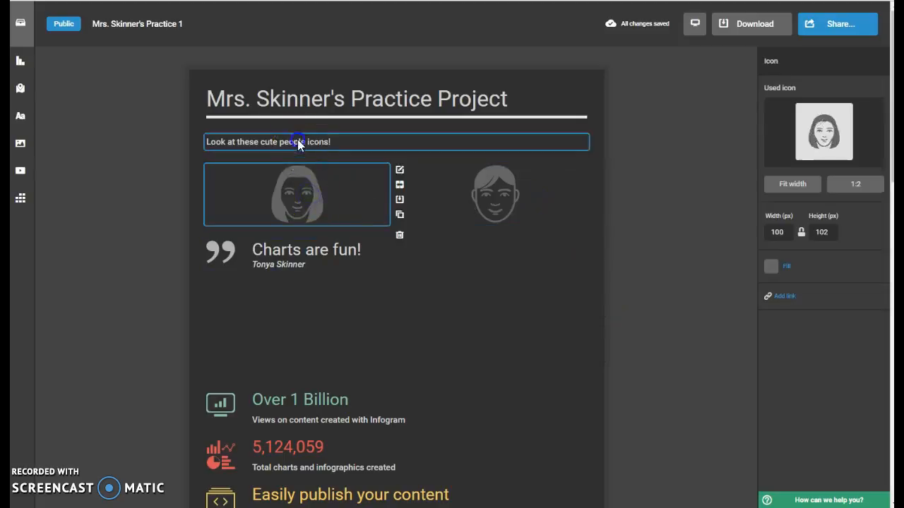
left_click(501, 111)
left_click(303, 325)
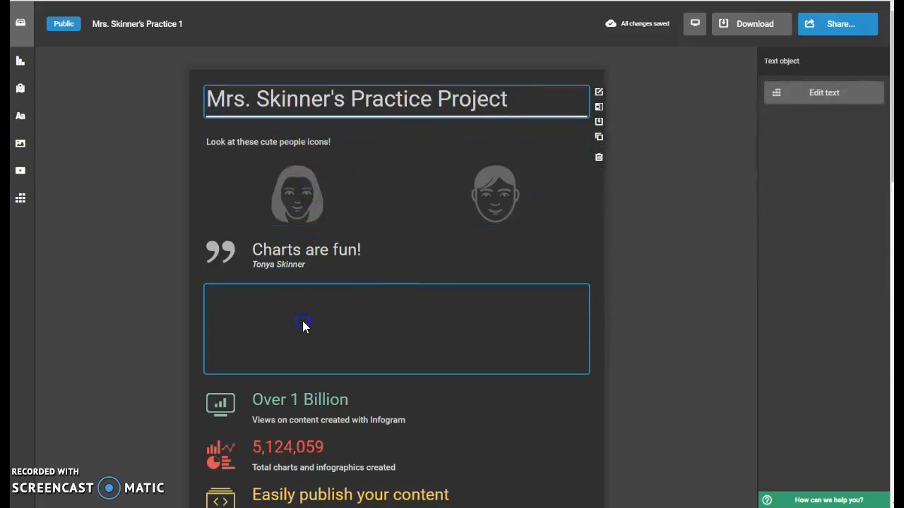
scroll(399, 379, "down", 2)
left_click(406, 303)
scroll(407, 304, "down", 1)
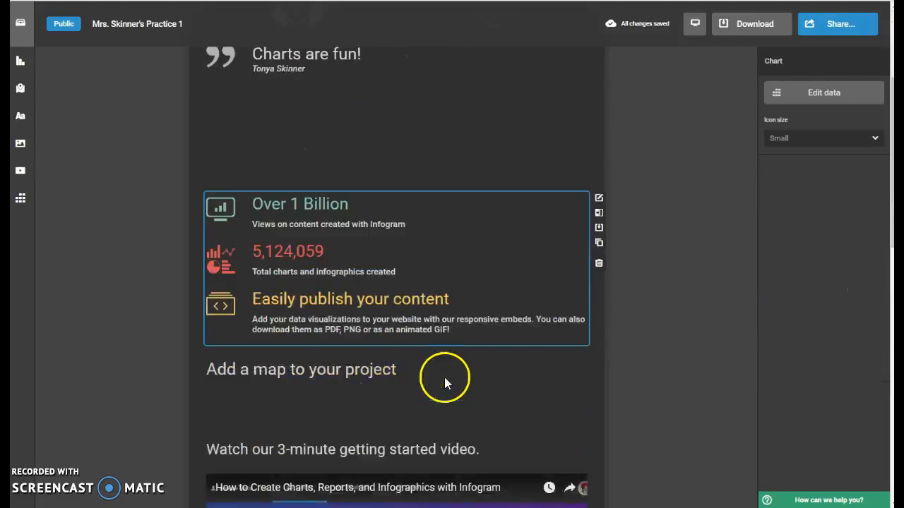
left_click(444, 384)
scroll(406, 371, "down", 5)
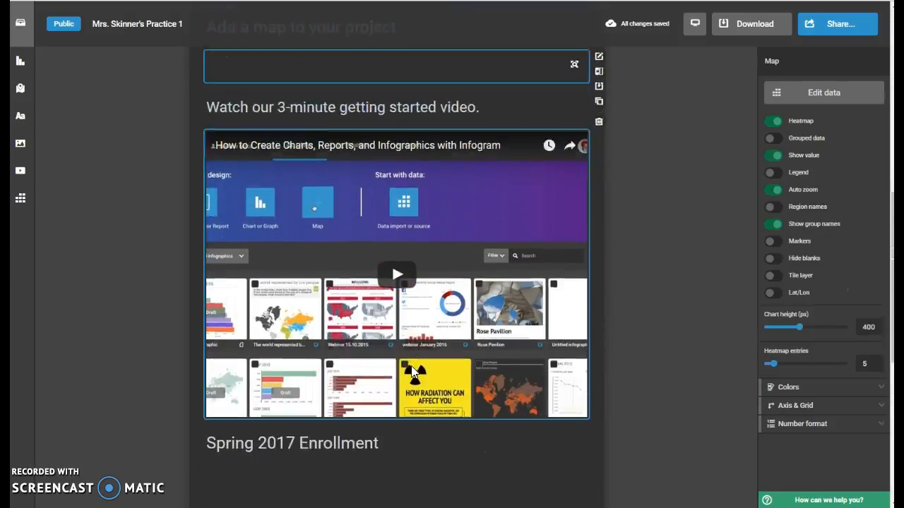
scroll(414, 372, "down", 5)
Examine the data sheet behind the Spring 2017 Enrollment chart and close it.
double_click(381, 188)
left_click(342, 126)
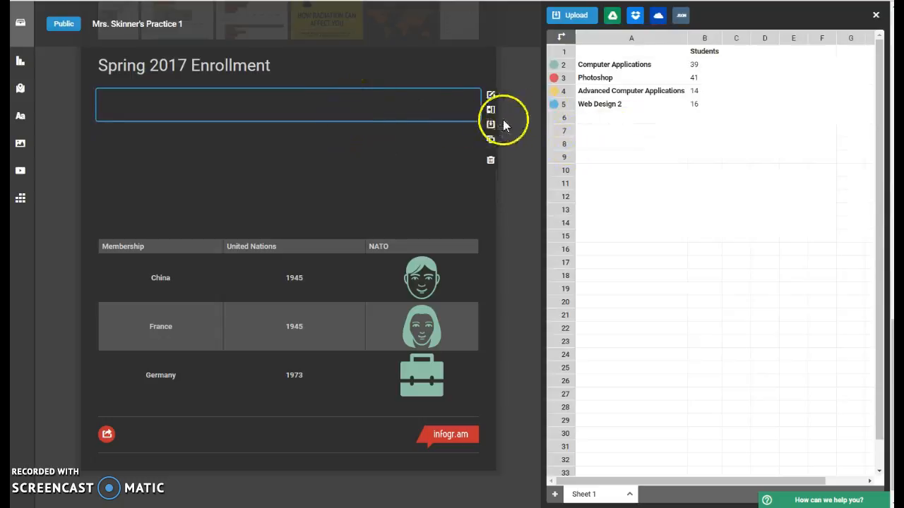
left_click(631, 76)
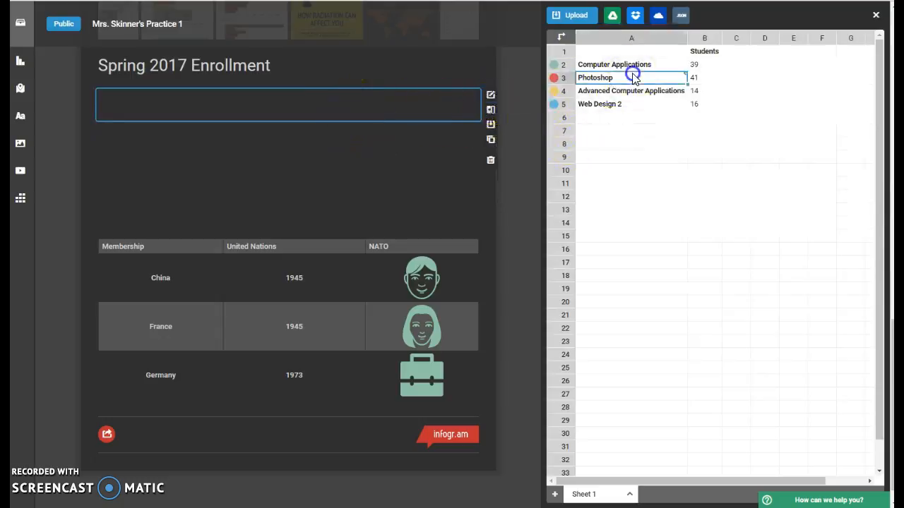
left_click(875, 15)
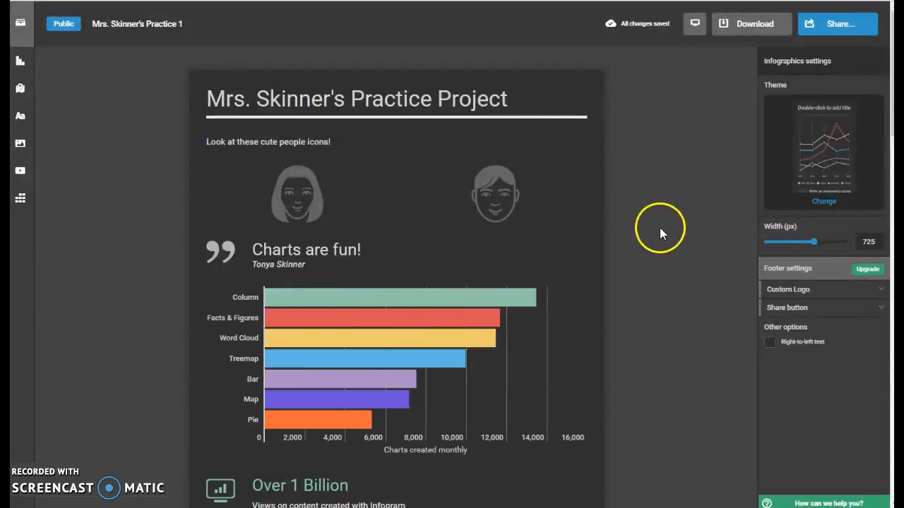
Review the project's charts from the opening bar chart down to the enrollment treemap and the membership table's icons.
scroll(665, 223, "down", 10)
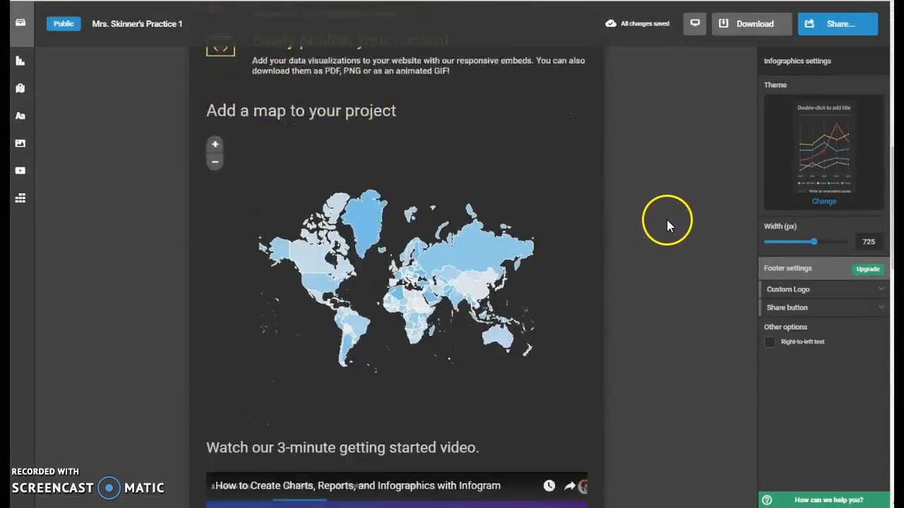
scroll(667, 220, "down", 5)
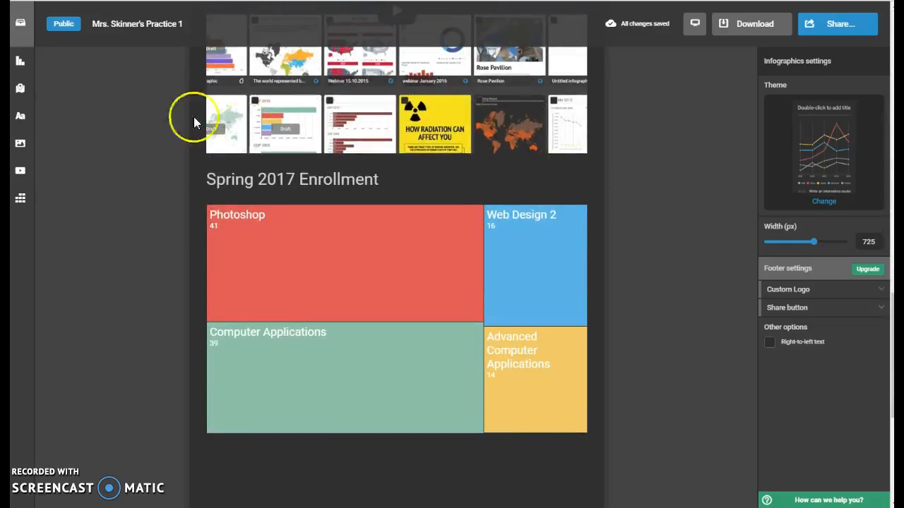
left_click(245, 235)
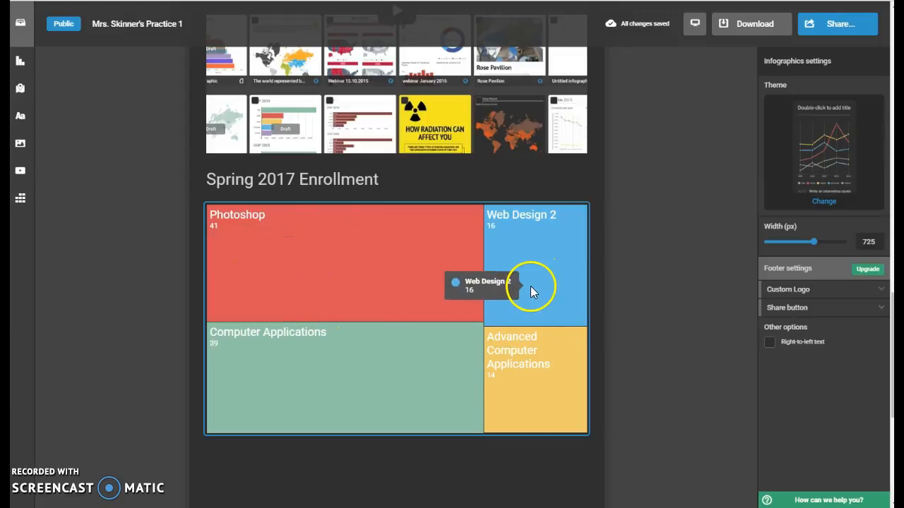
scroll(533, 289, "down", 5)
left_click(528, 266)
left_click(537, 330)
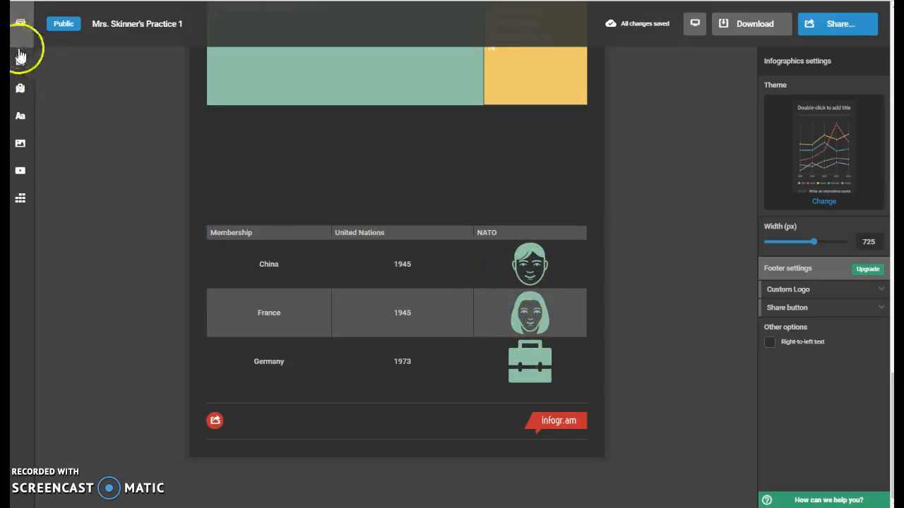
Return to the library and create a public infographic with the Boston theme, named with the owner's surname followed by "Fun Chart".
left_click(20, 23)
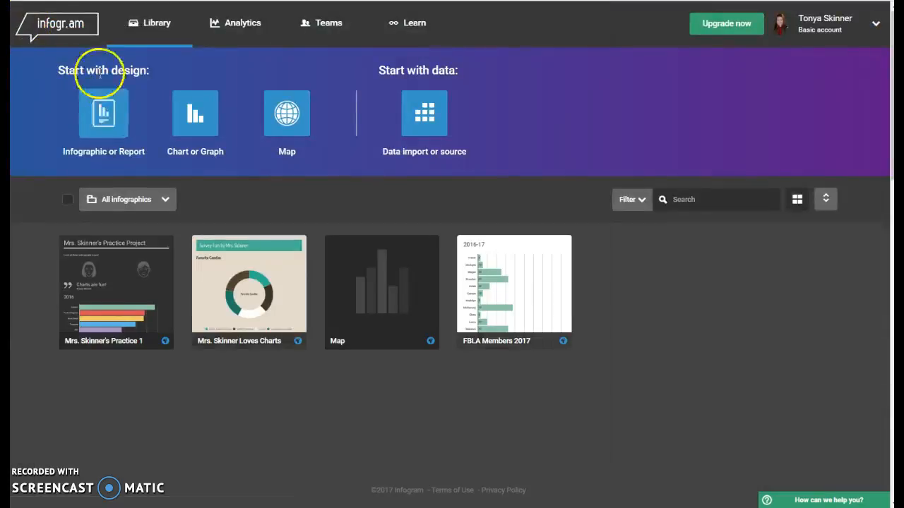
left_click(85, 110)
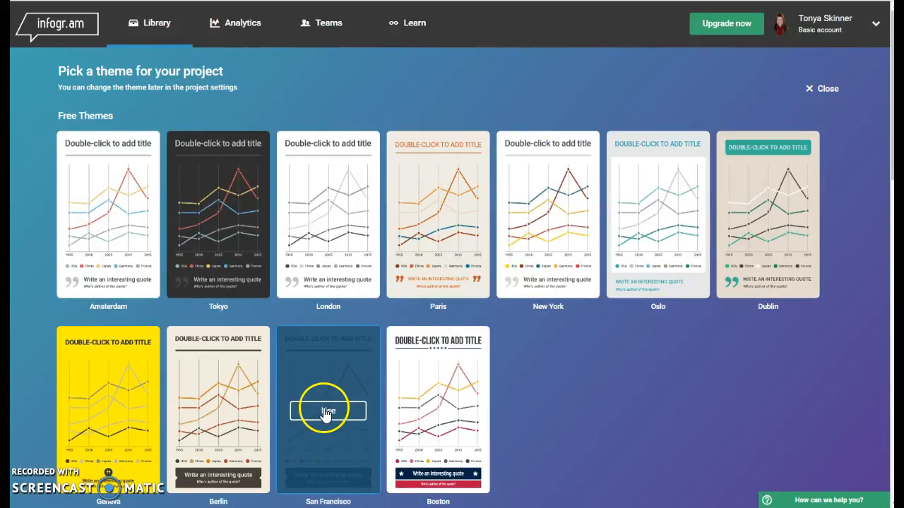
left_click(452, 408)
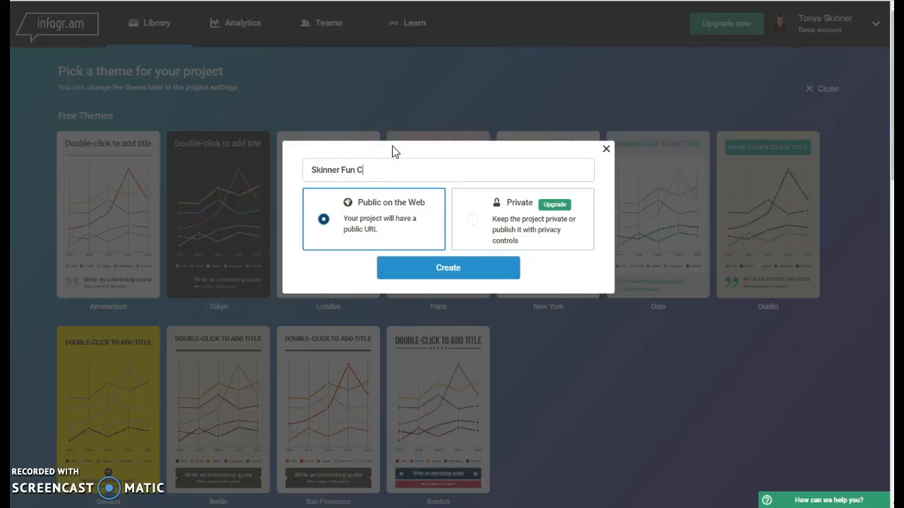
left_click(440, 269)
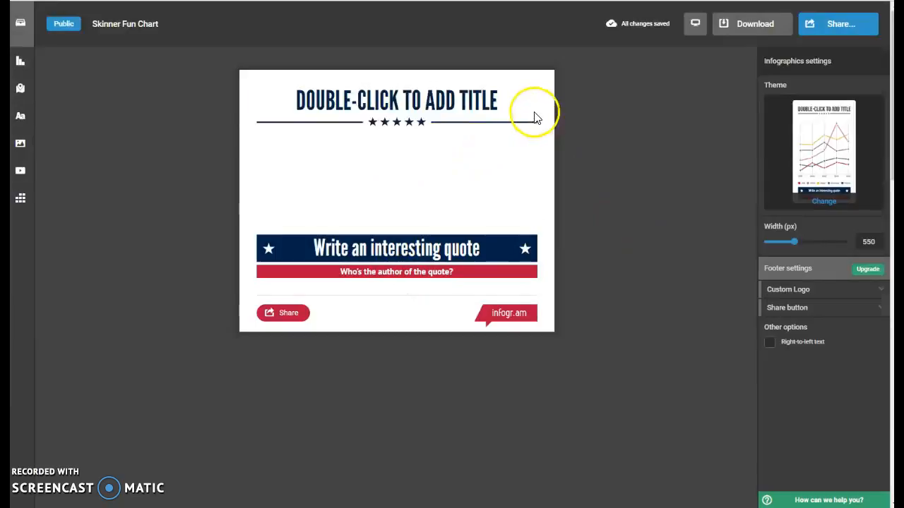
Replace the placeholder title with the teacher's name followed by "Loves Food".
left_click(444, 99)
left_click(443, 96)
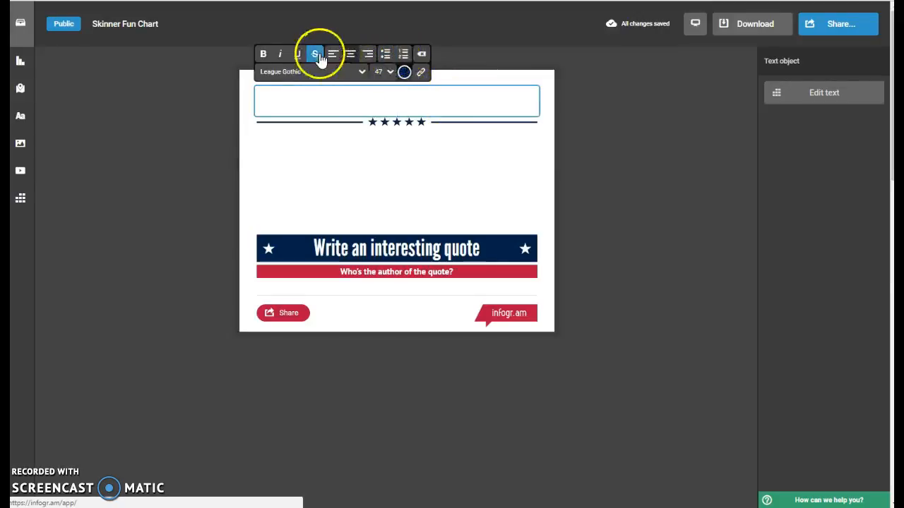
left_click(421, 99)
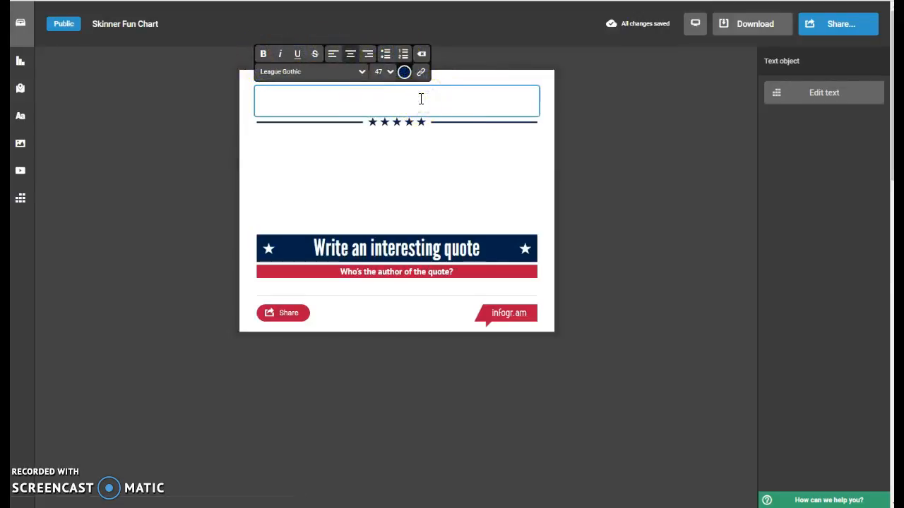
type("Mrs. Skinner")
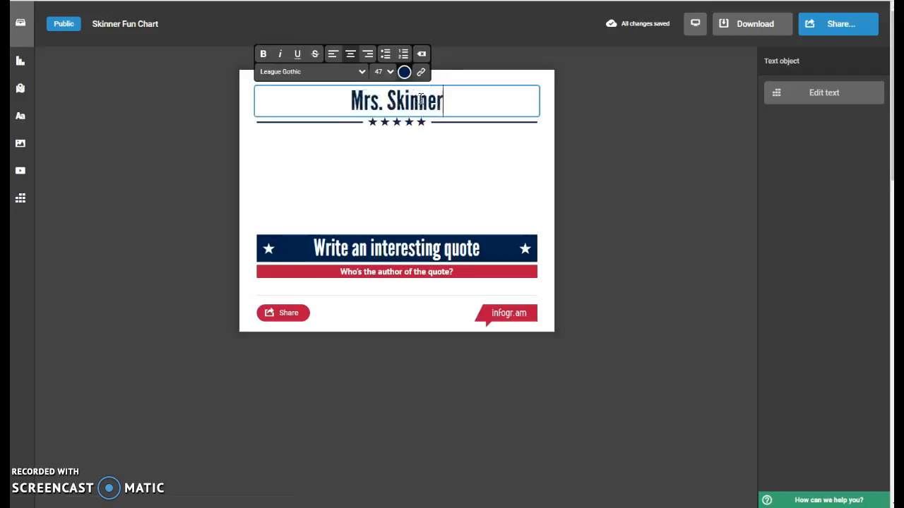
type(" Loves Food")
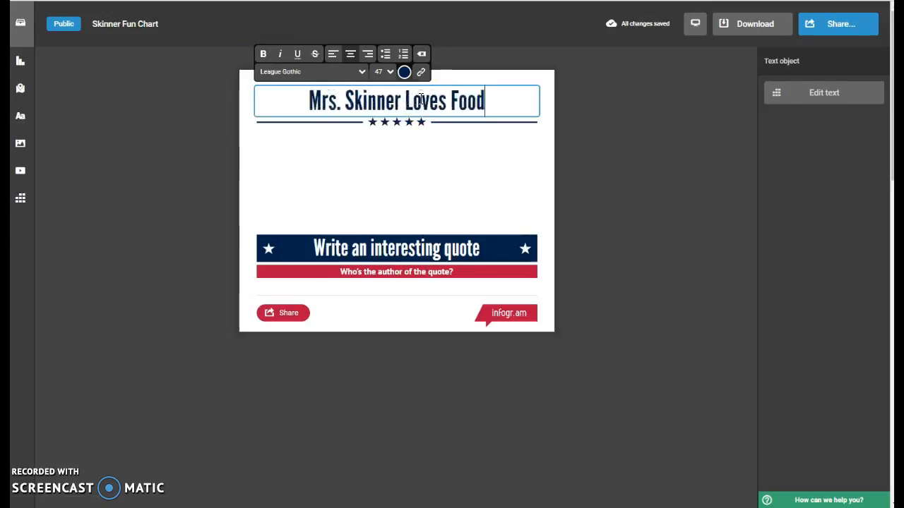
View the sample data of the default line chart under the title, and delete that chart.
left_click(485, 180)
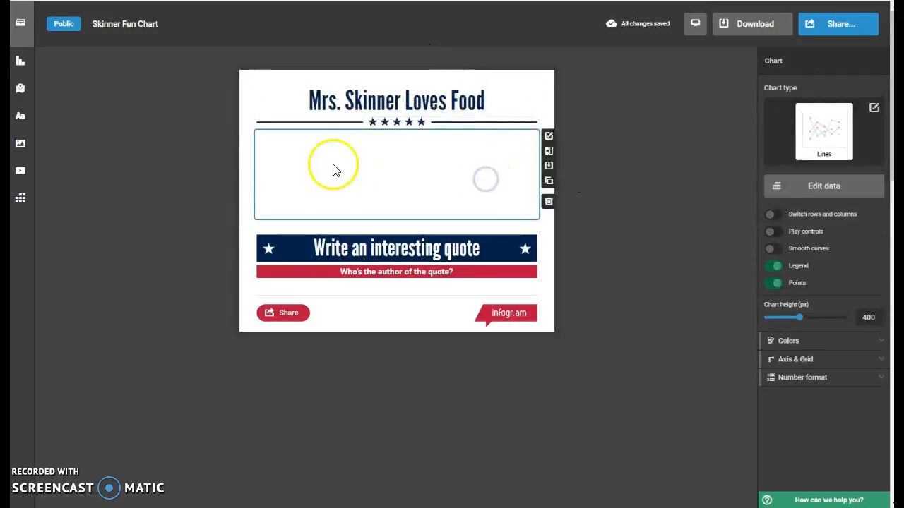
double_click(399, 168)
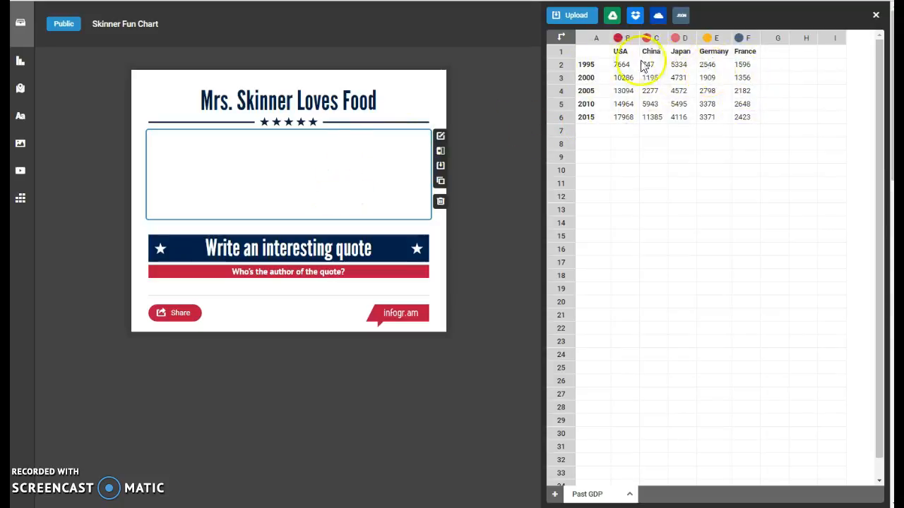
left_click(876, 15)
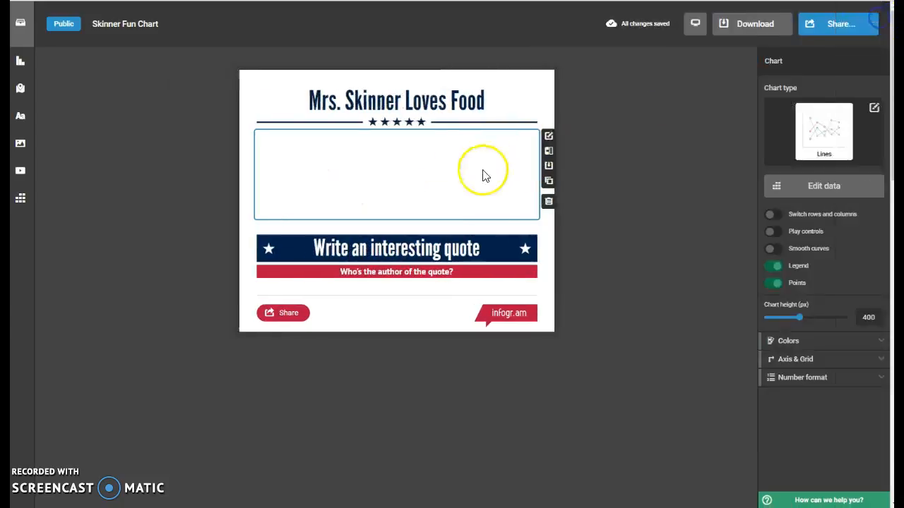
left_click(548, 202)
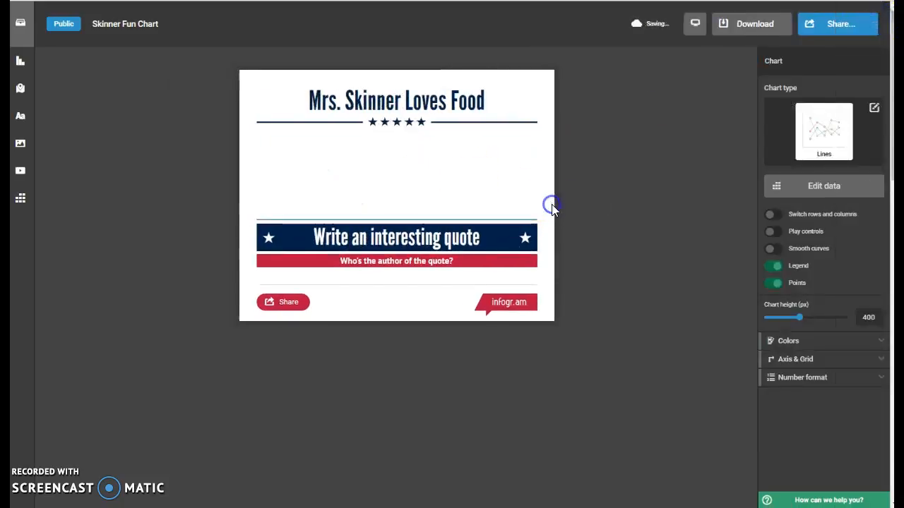
left_click(18, 62)
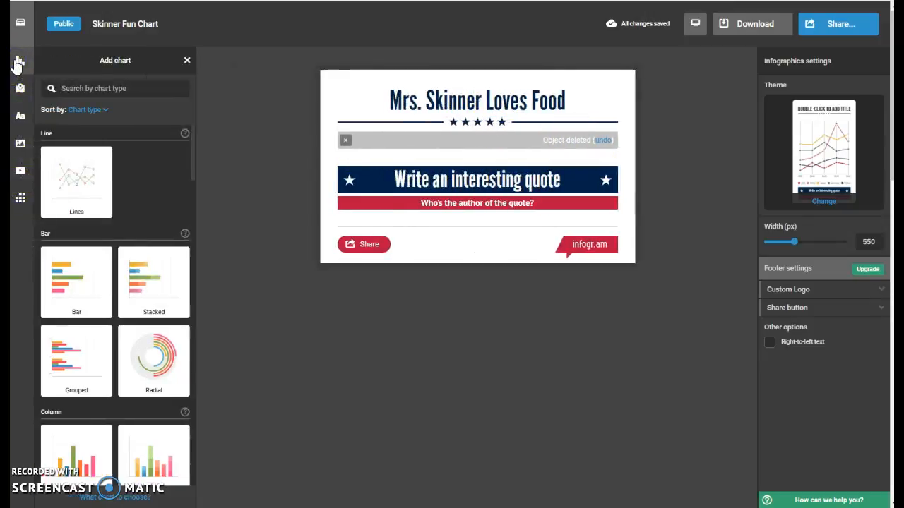
left_click(164, 92)
left_click_drag(193, 144, 199, 211)
left_click(199, 211)
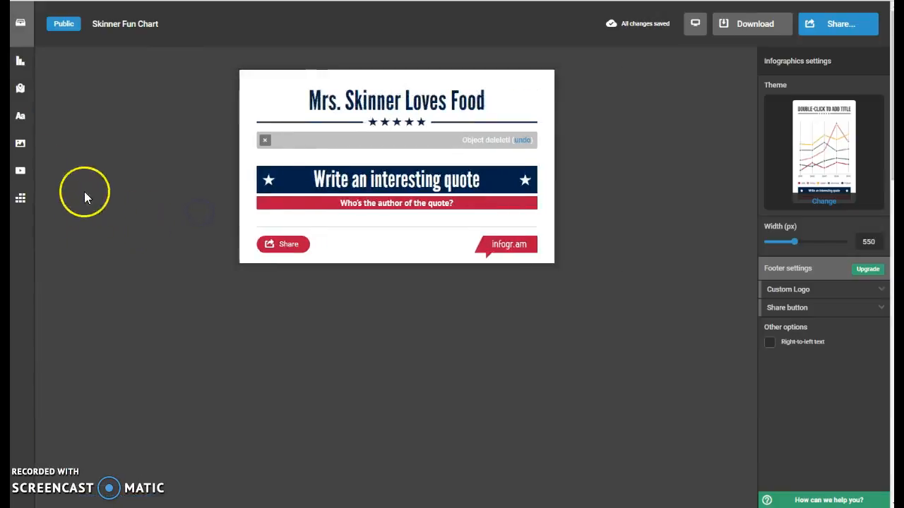
Add a Semi Circle pie chart to the infographic below the quote block.
left_click(22, 65)
scroll(162, 282, "down", 6)
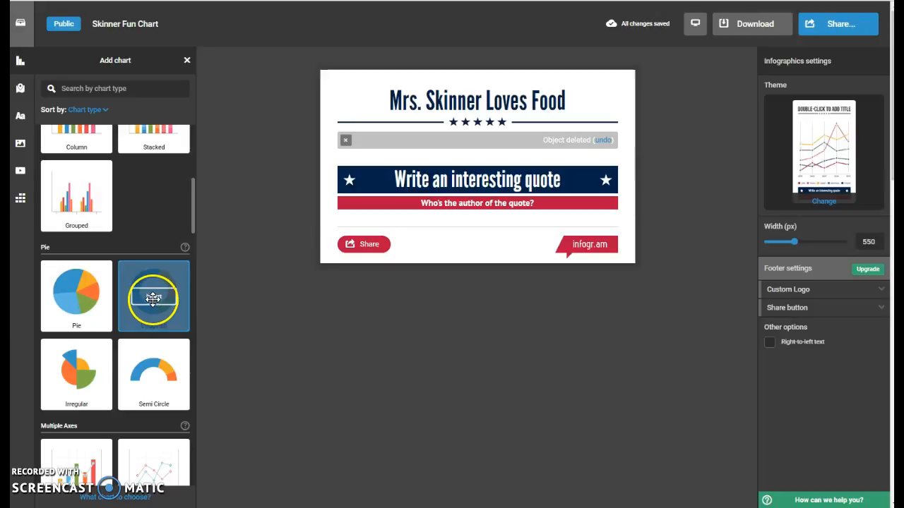
left_click(153, 373)
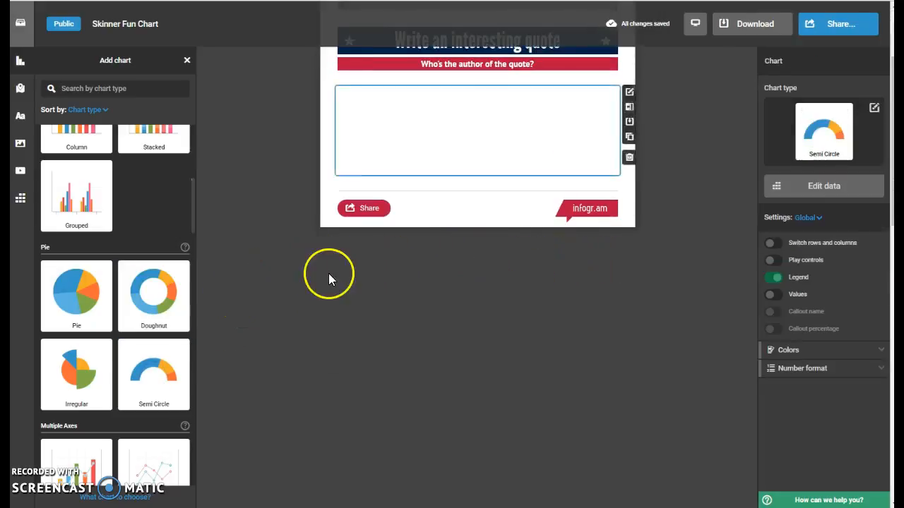
scroll(645, 207, "up", 3)
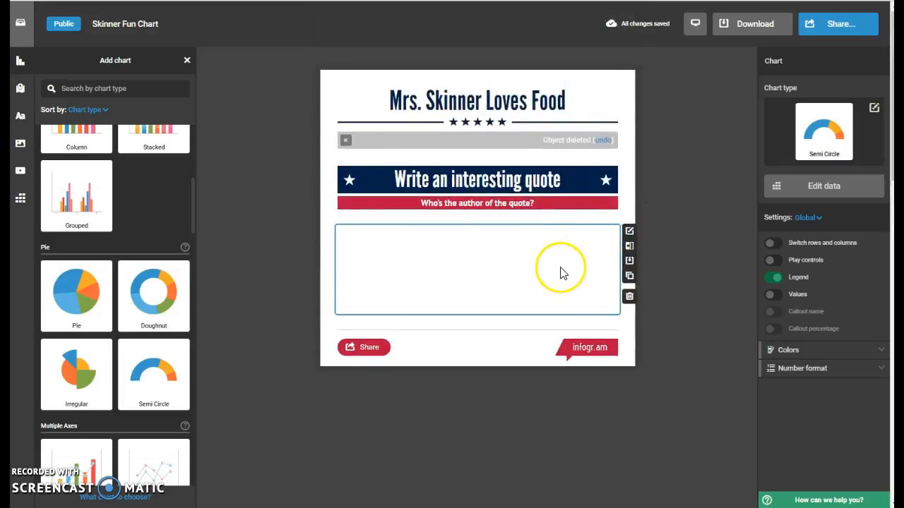
Reopen the new fun chart infographic from the library to reload its blank semi-circle chart.
double_click(560, 268)
double_click(501, 268)
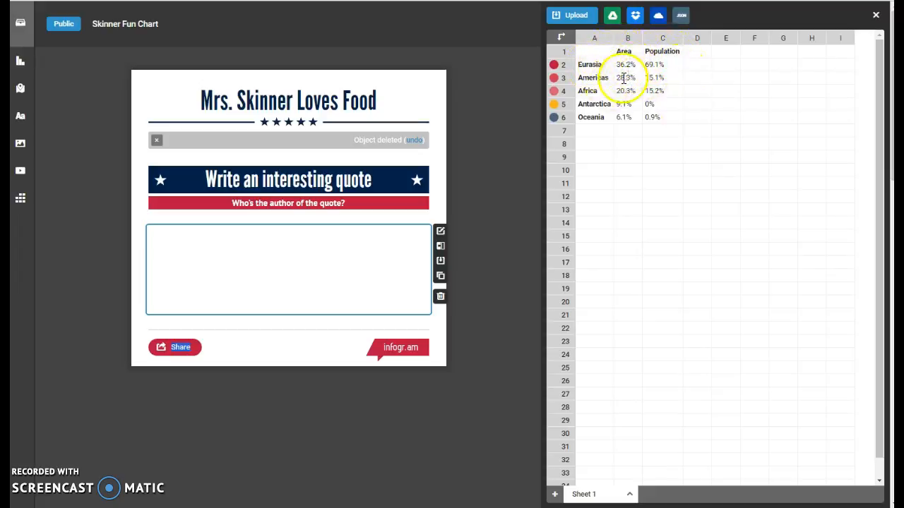
left_click(20, 28)
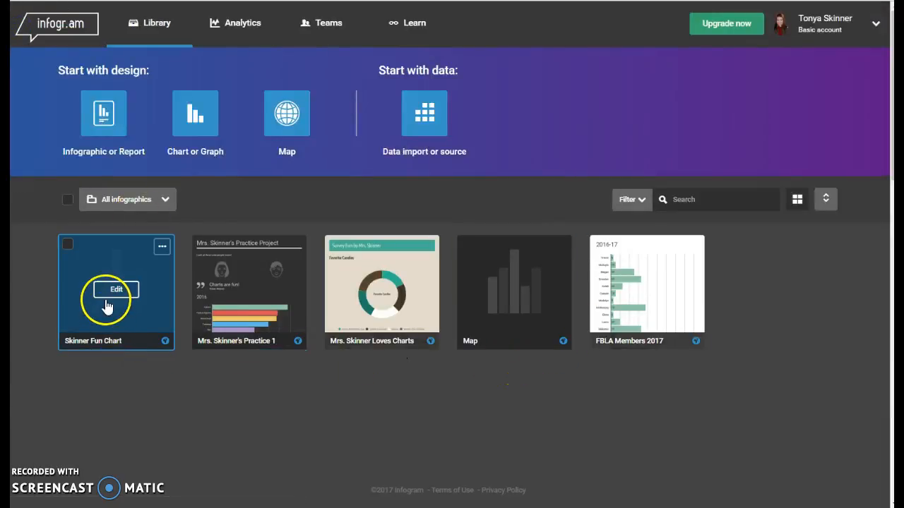
left_click(83, 319)
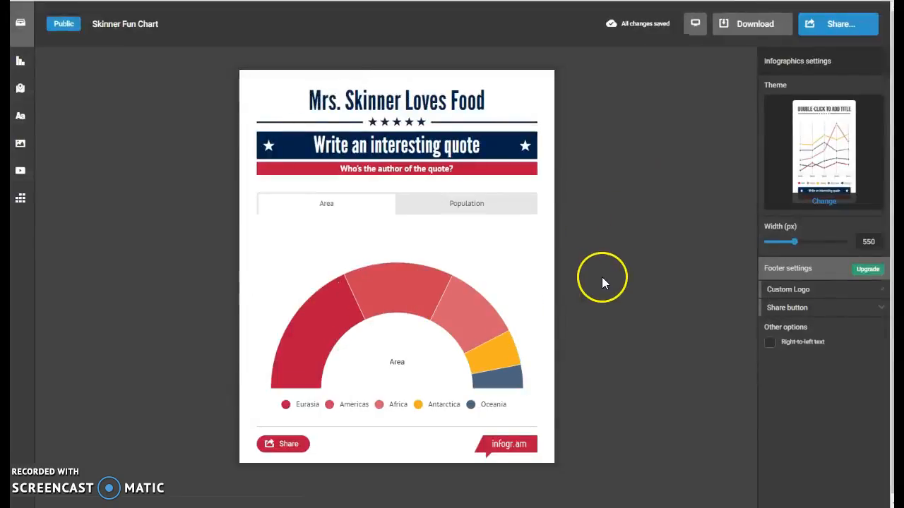
Compare the semi-circle chart's Area and Population views with its sample data sheet.
left_click(457, 207)
left_click(348, 211)
left_click(853, 192)
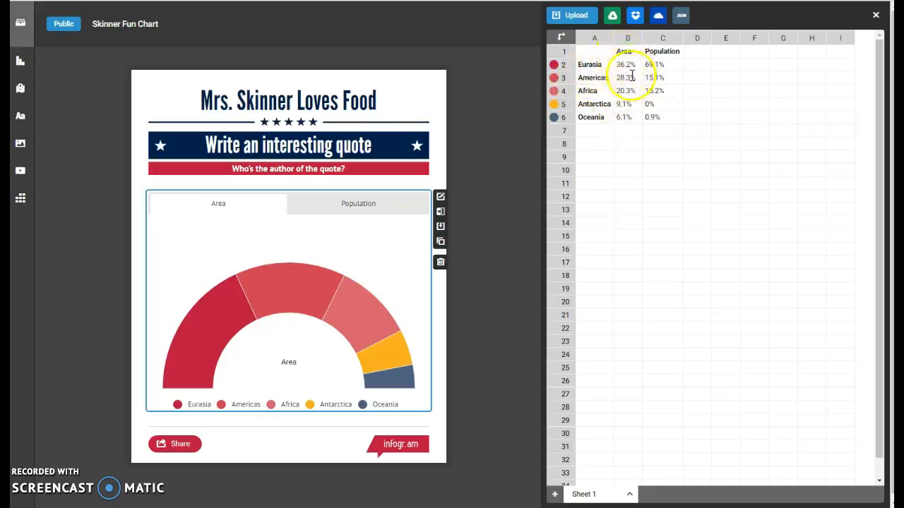
left_click(388, 206)
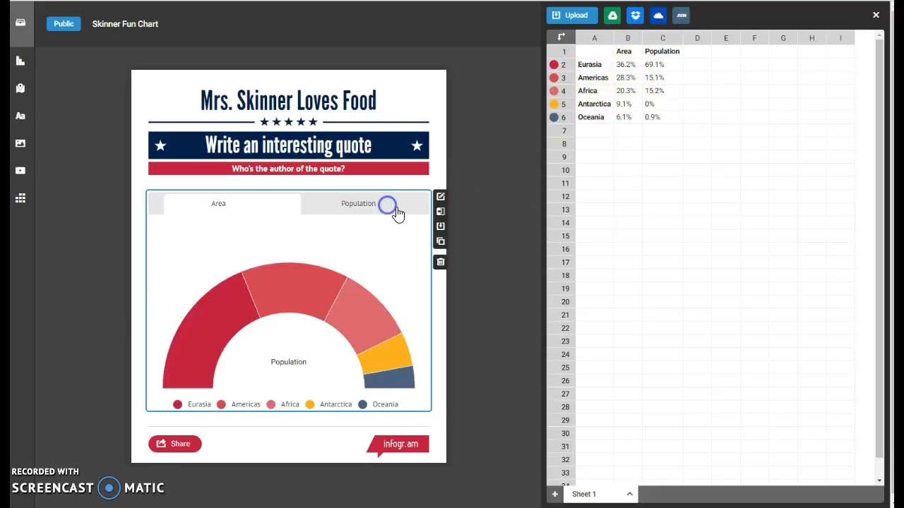
left_click(248, 209)
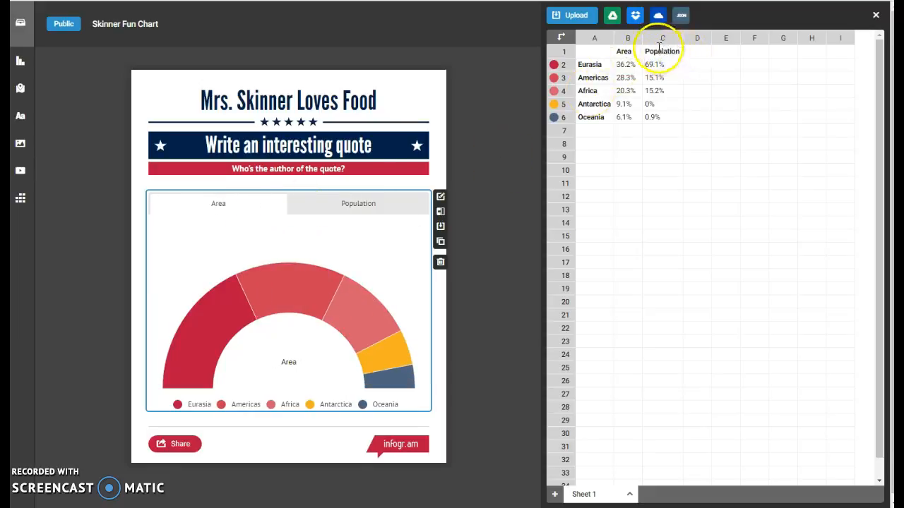
Clear the Population column, including its heading, from the semi-circle chart's data.
left_click_drag(656, 46, 661, 123)
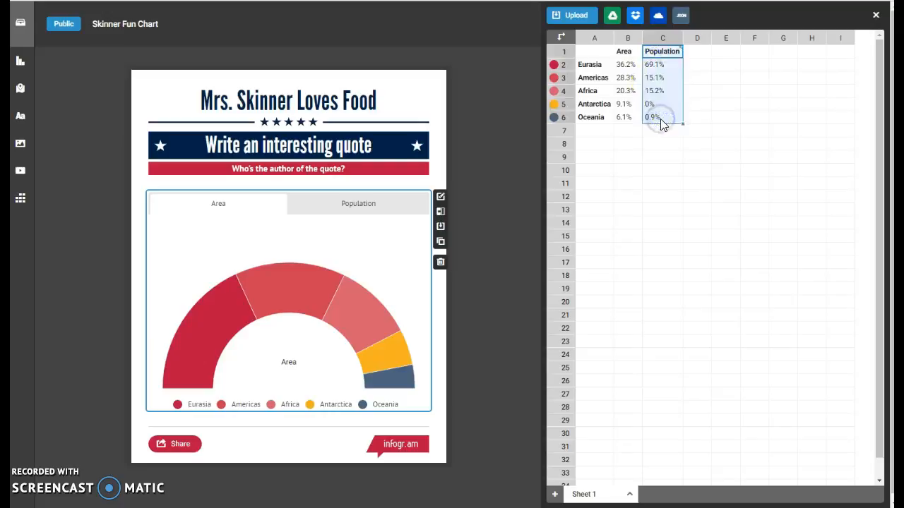
key("Delete")
left_click(642, 185)
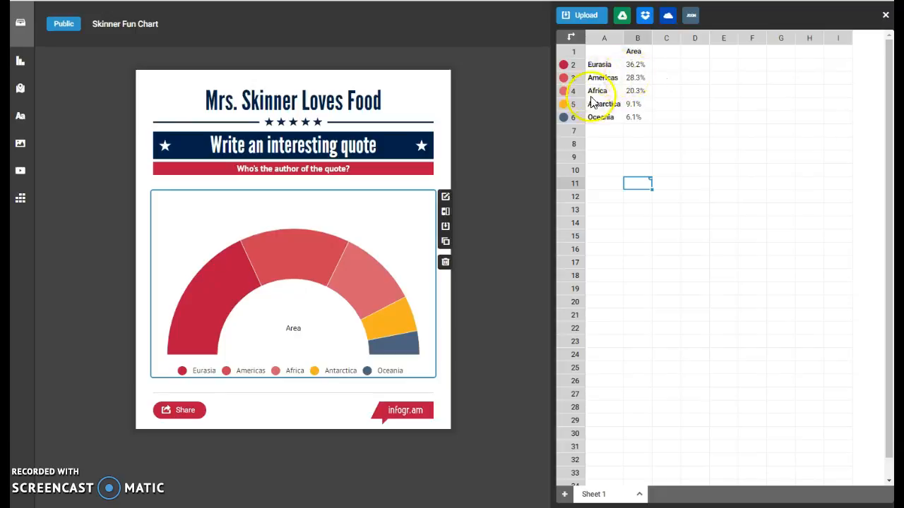
Rename the chart's Area data heading in cell B1 as "Favorite Foods".
left_click(637, 50)
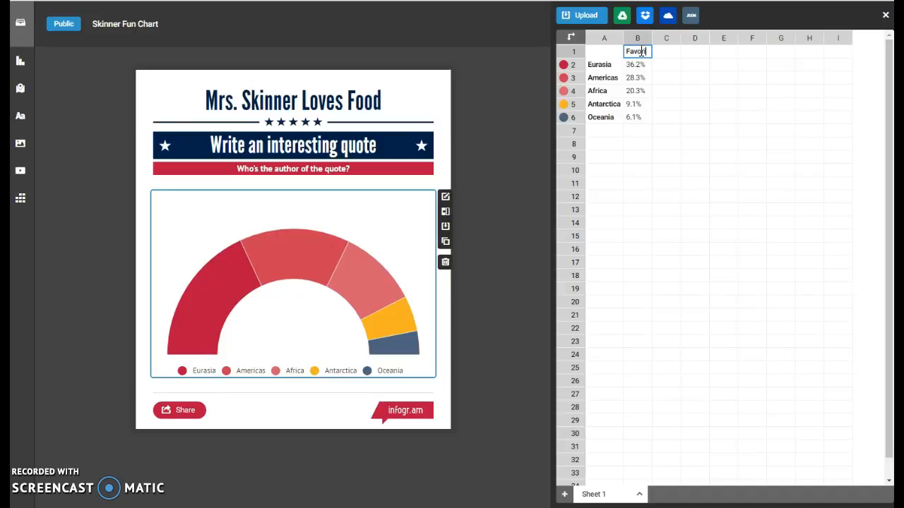
type("Favorite Foods")
key("Return")
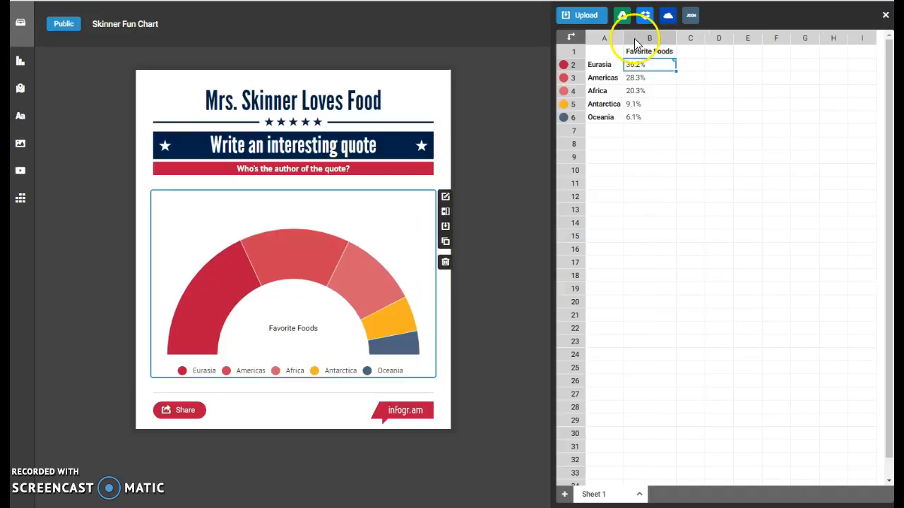
left_click(674, 184)
Replace the continent labels in A2 to A6 with Pizza, Pasta, Chocolate, Hamburgers and Pork Chops.
left_click(607, 65)
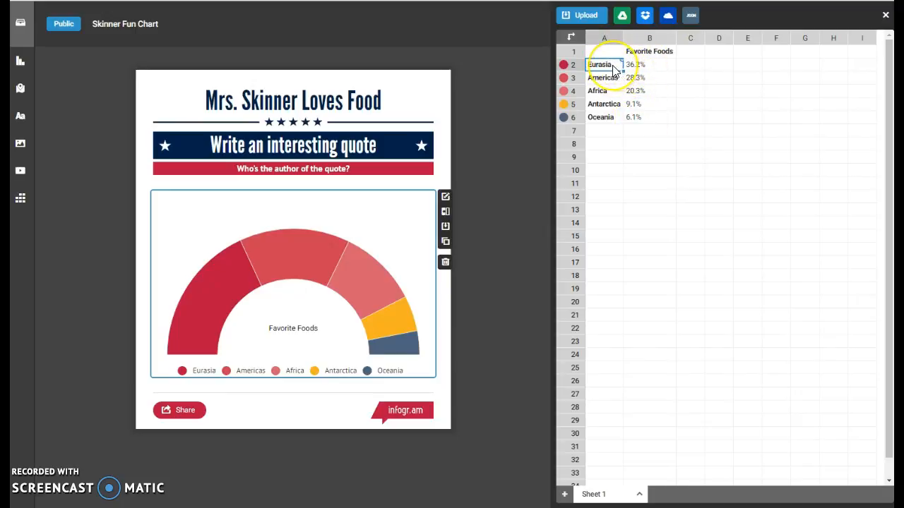
type("Pizza")
key("Return")
type("Pasta")
key("Return")
type("Chocolate")
key("Return")
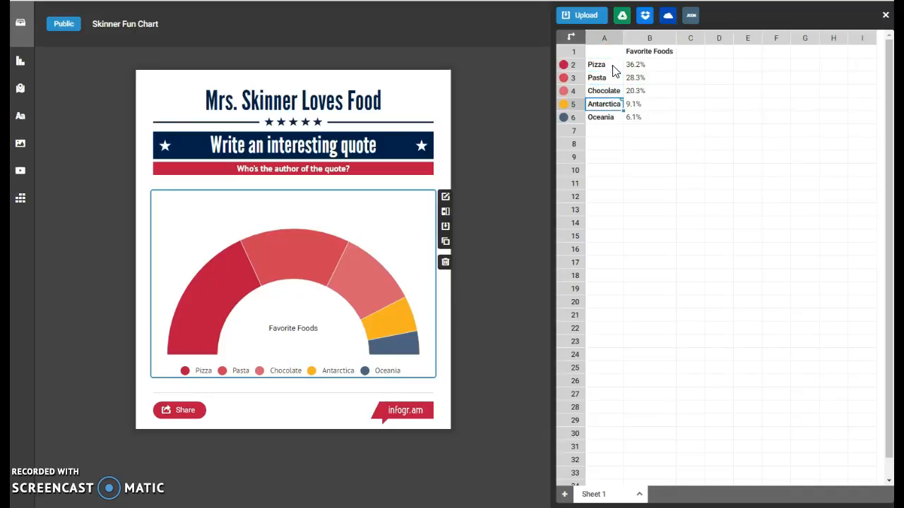
type("H")
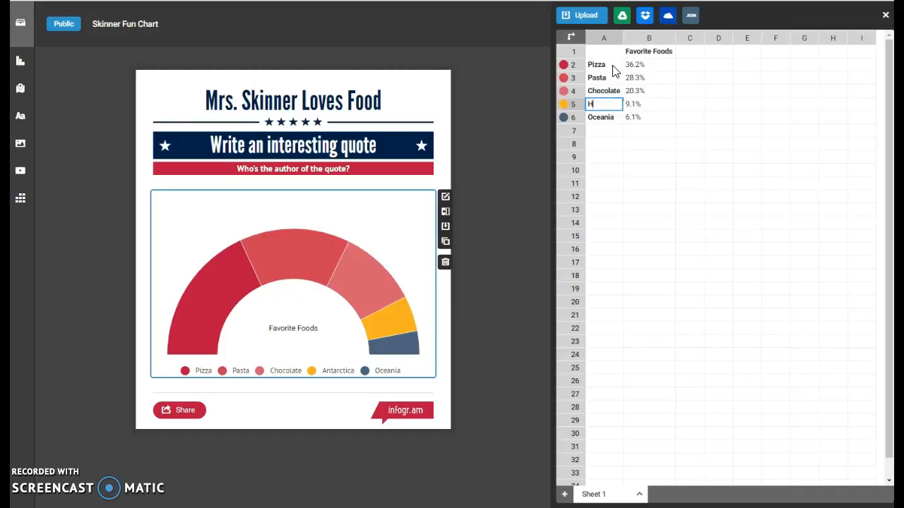
type("amburgers")
key("Return")
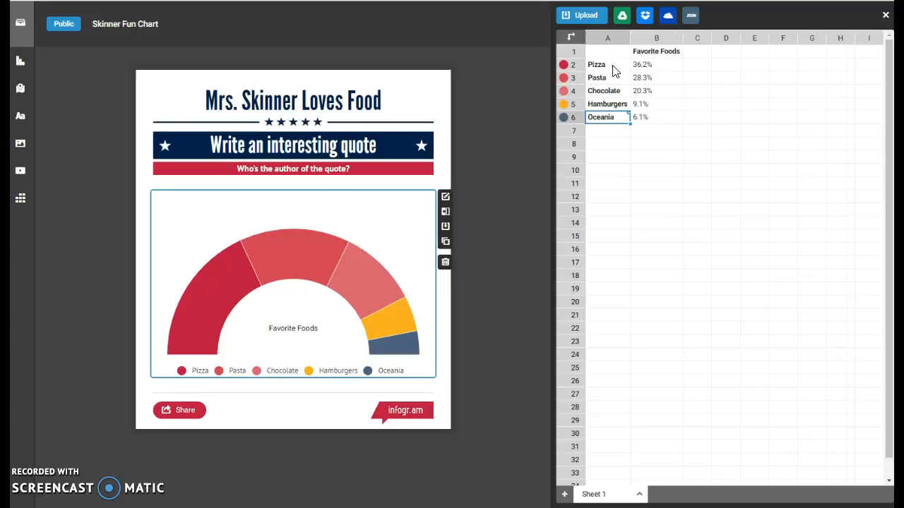
type("Pork Chops")
key("Return")
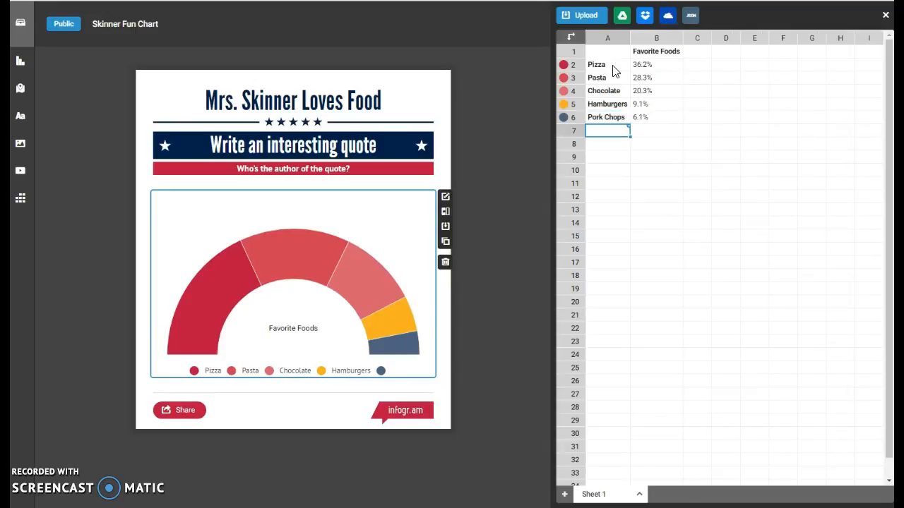
Replace the sample percentages in the Favorite Foods column with 10, 9, 9, 8 and 7.
left_click(637, 64)
left_click_drag(675, 122, 666, 72)
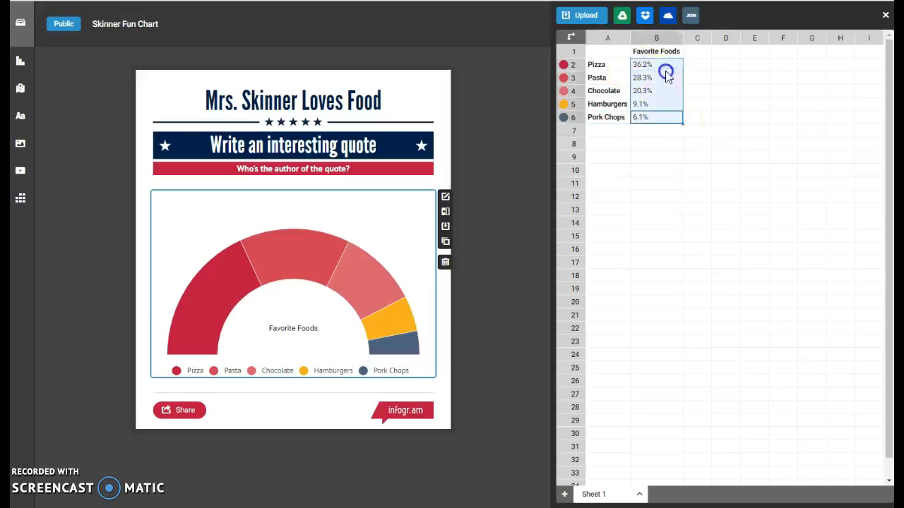
key("Delete")
left_click(653, 65)
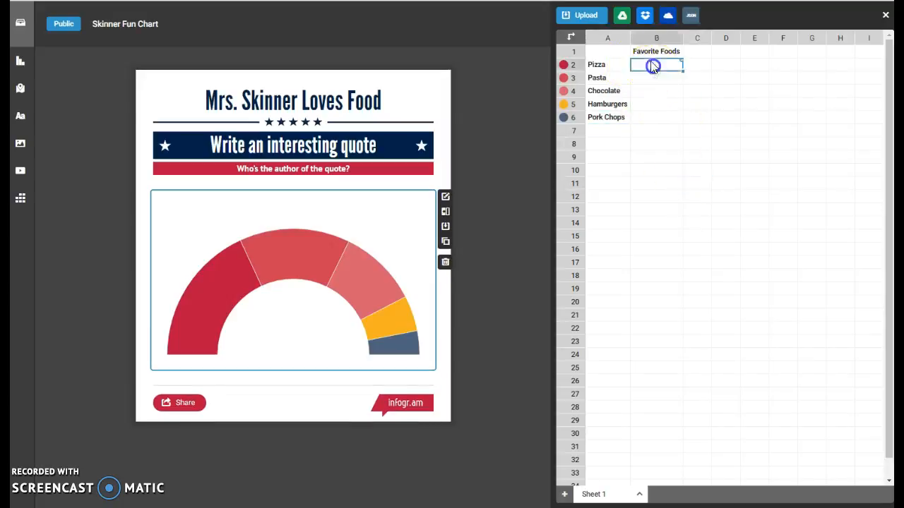
type("10")
key("Return")
type("9")
key("Return")
type("9")
key("Return")
type("8")
key("Return")
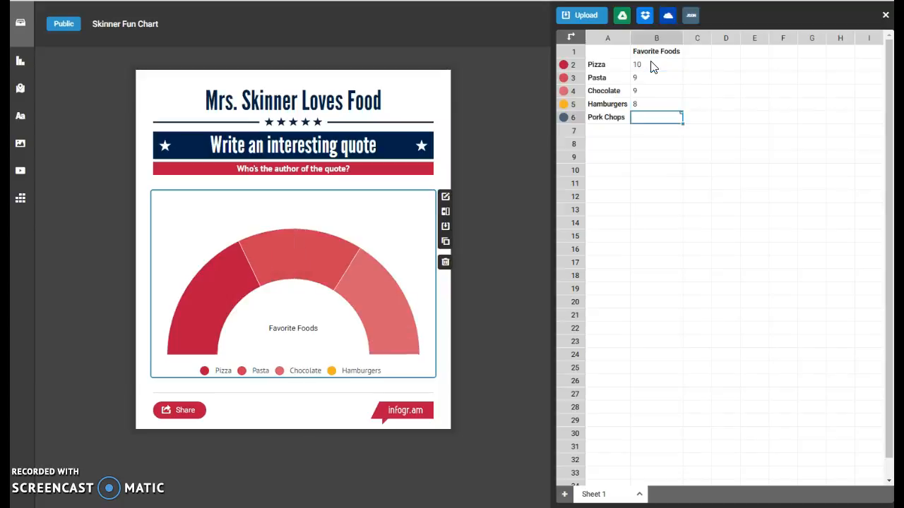
type("7")
key("Return")
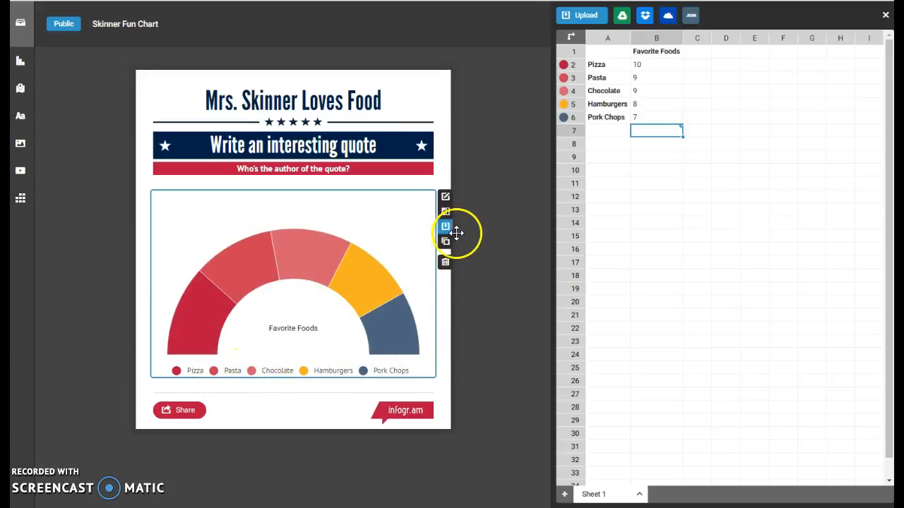
Move the semi-circle chart directly under the title, above the quote block, and close its data sheet.
left_click_drag(391, 220, 375, 137)
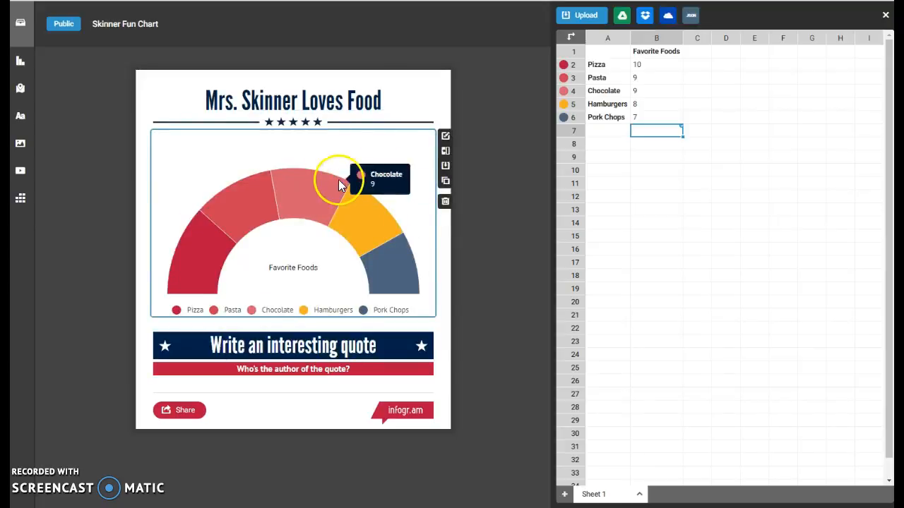
left_click(724, 78)
left_click(885, 15)
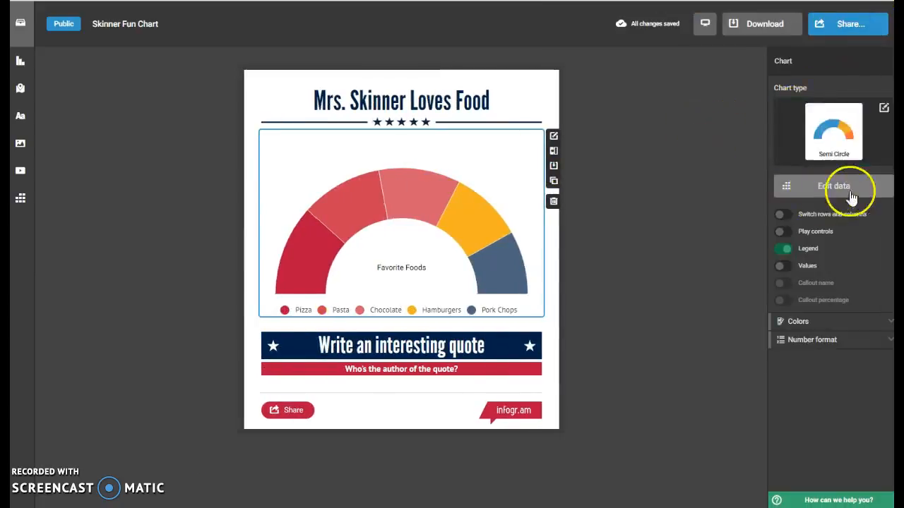
Turn on the chart's values, and switch its legend off and back on.
left_click(783, 250)
left_click(783, 266)
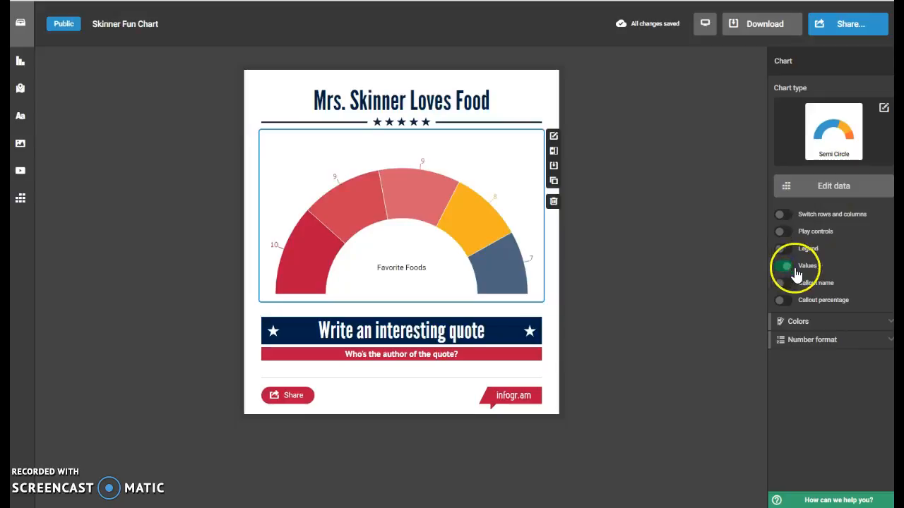
left_click(421, 196)
left_click(780, 248)
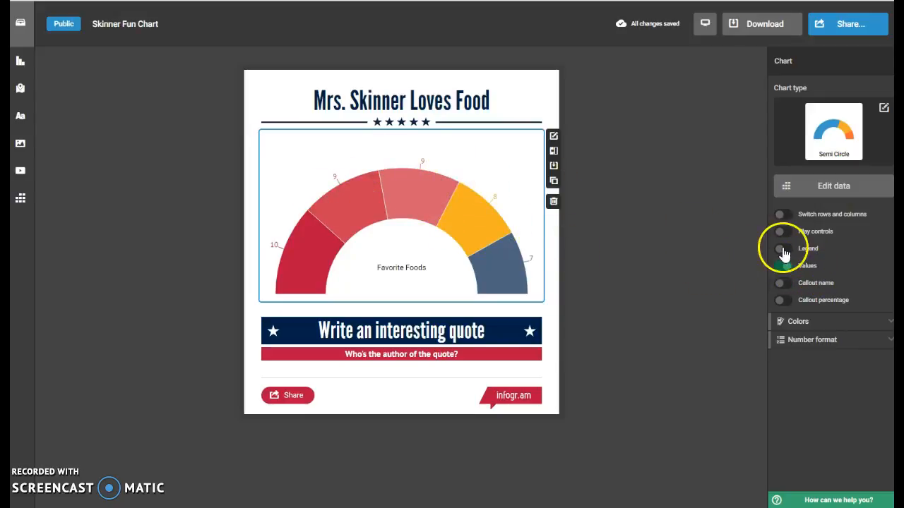
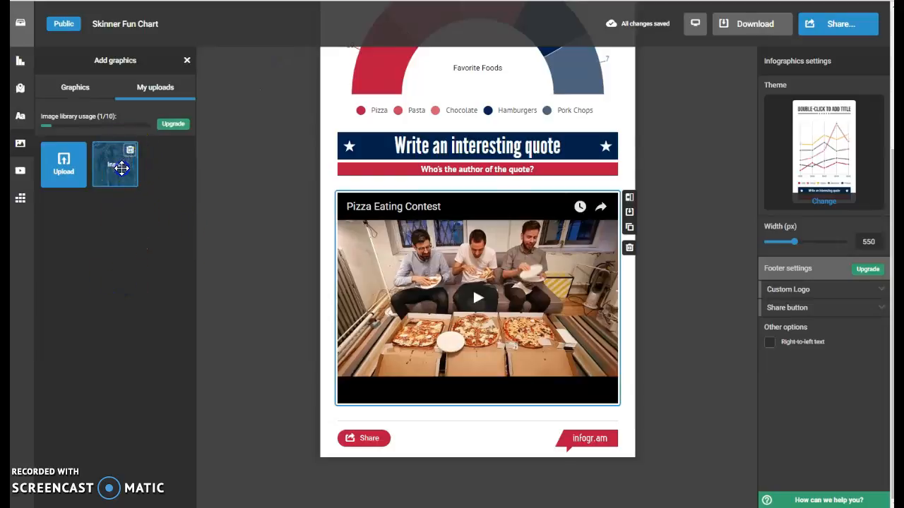
Insert the uploaded image below the pizza video, and delete it from both the image library and the infographic.
left_click(121, 166)
left_click(130, 150)
left_click(484, 305)
left_click(137, 268)
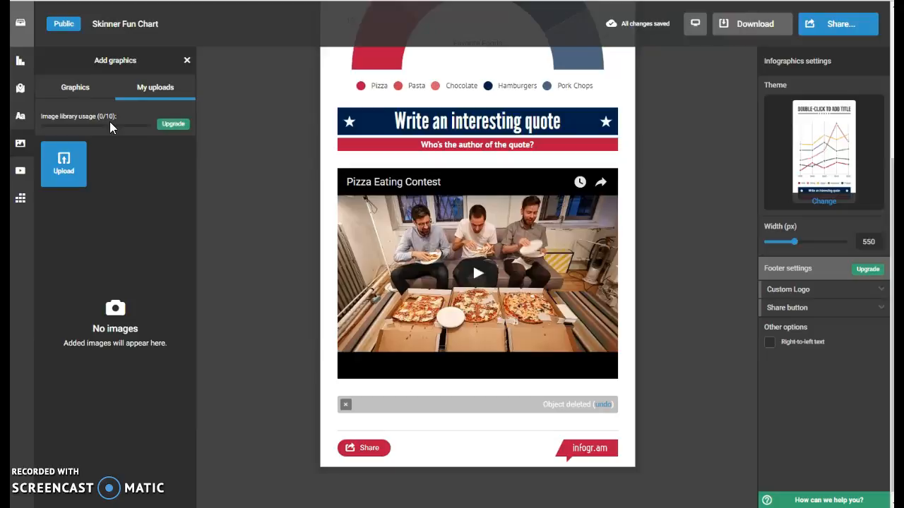
Add a Facts & Figures text block below the pizza eating video.
left_click(21, 119)
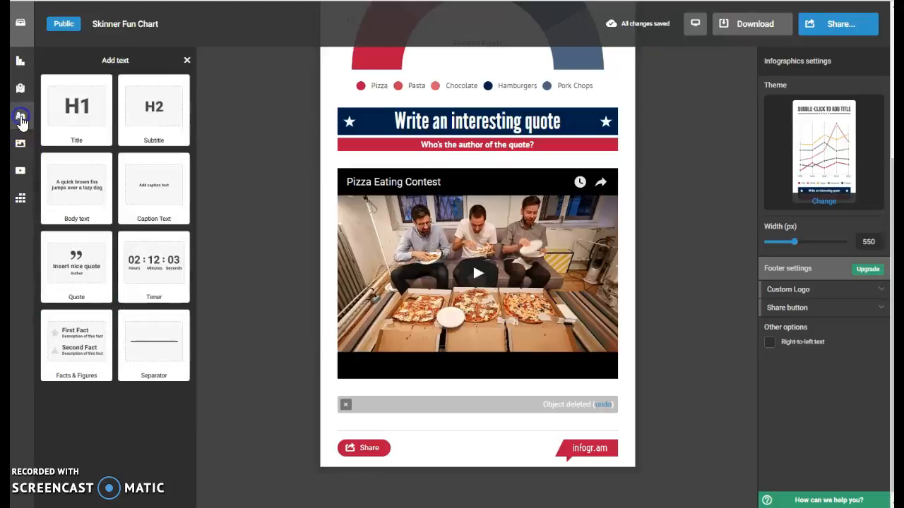
mouse_move(99, 263)
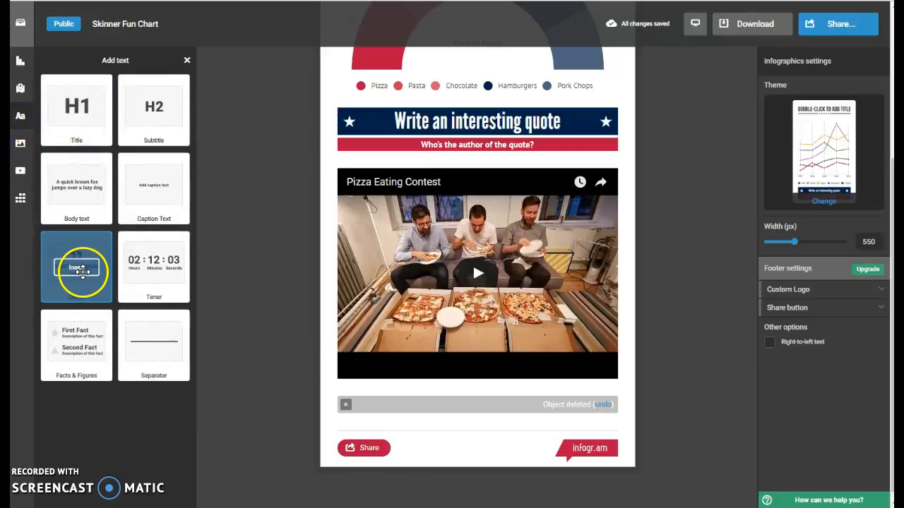
left_click(75, 347)
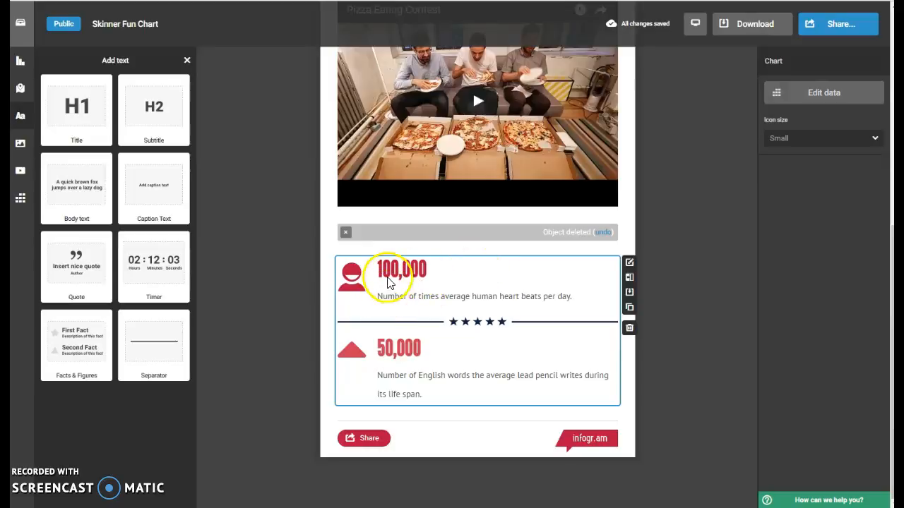
Open the facts block's data, view the icon choices for the first figure, and close the data without changes.
left_click(429, 297)
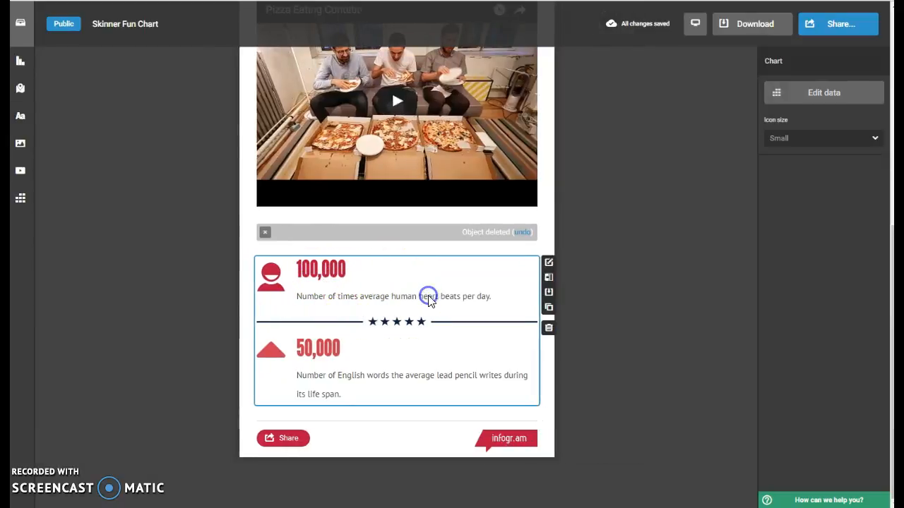
double_click(276, 352)
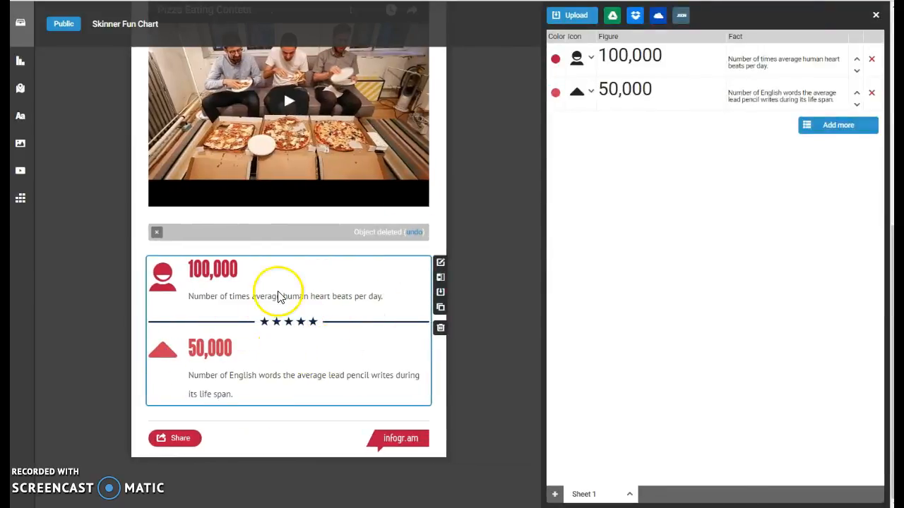
left_click(591, 59)
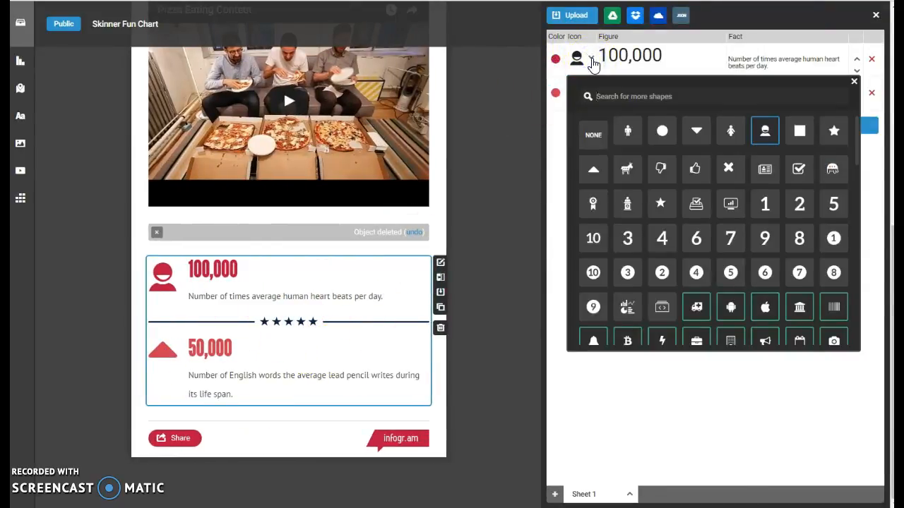
left_click_drag(857, 138, 867, 111)
left_click(867, 111)
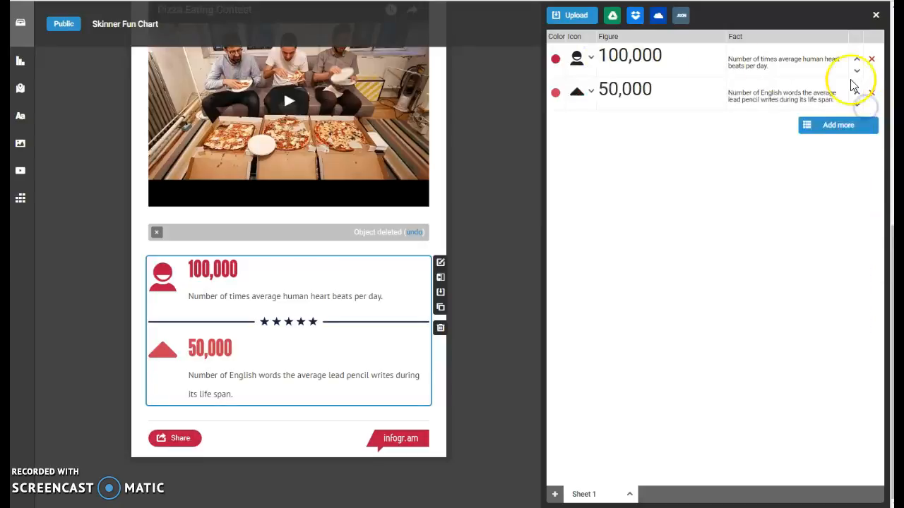
left_click(875, 16)
Insert a Wordcloud chart below the facts block, browsing the chart types to find it.
left_click(20, 62)
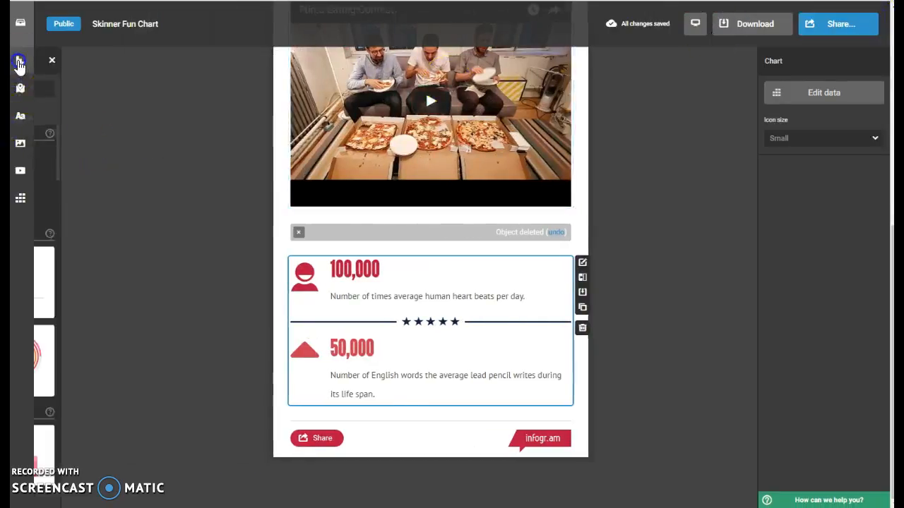
left_click_drag(192, 168, 217, 283)
left_click(218, 284)
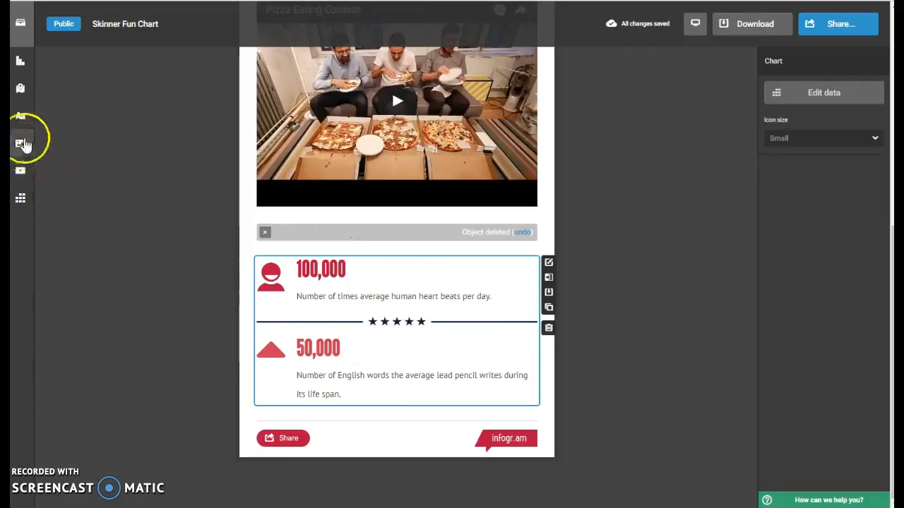
left_click(20, 61)
left_click_drag(199, 163, 194, 262)
scroll(141, 297, "down", 2)
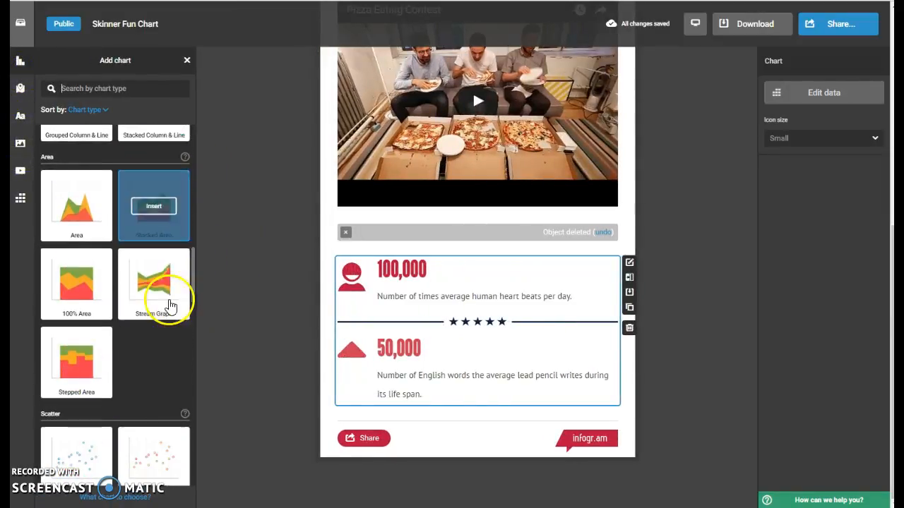
scroll(173, 300, "down", 7)
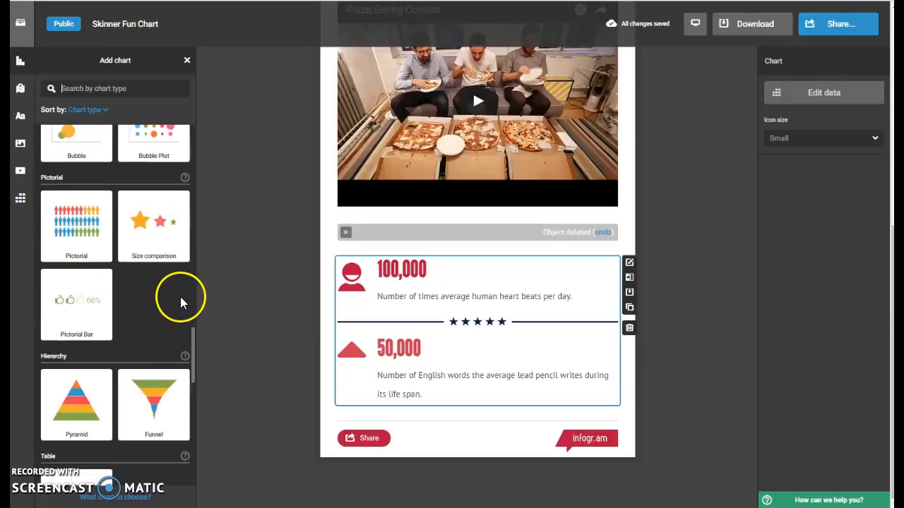
mouse_move(91, 288)
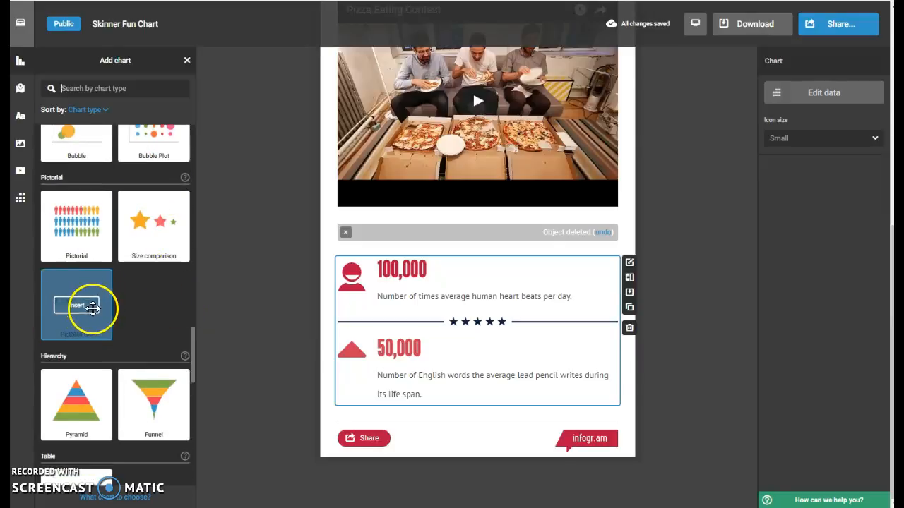
scroll(93, 308, "down", 5)
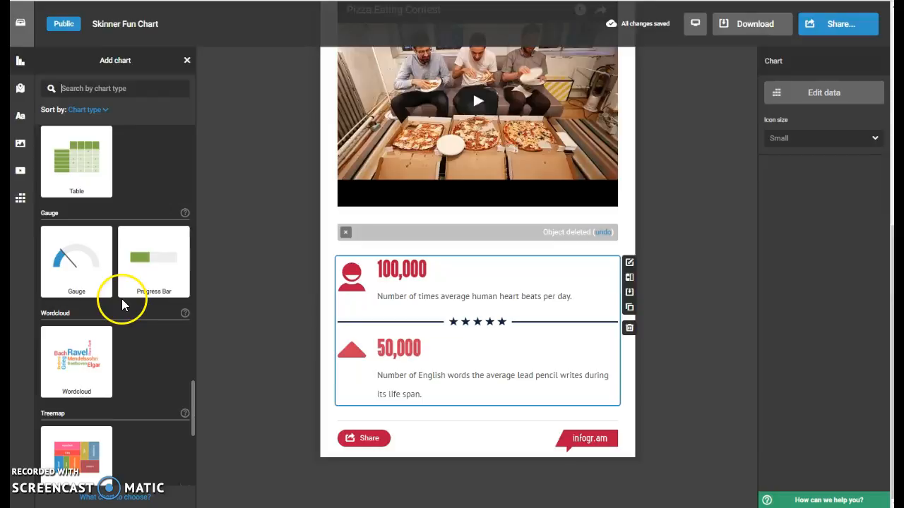
scroll(162, 291, "down", 2)
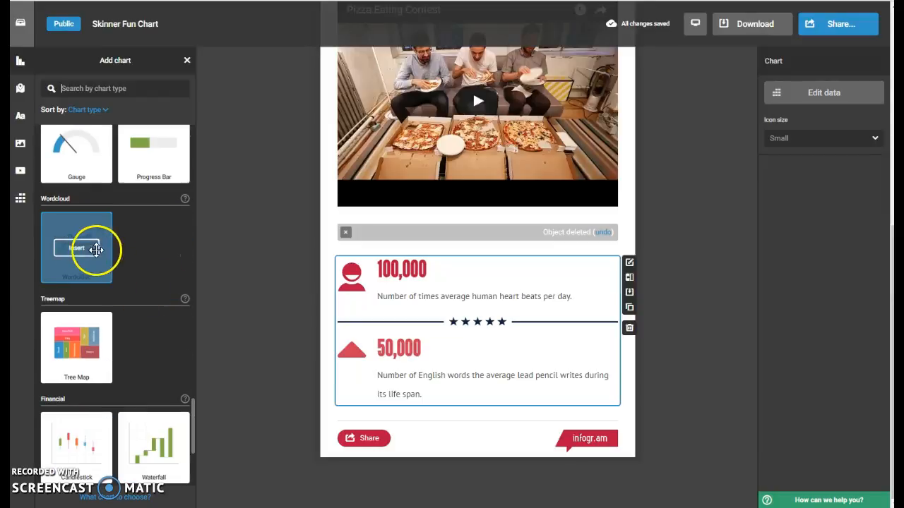
left_click(78, 249)
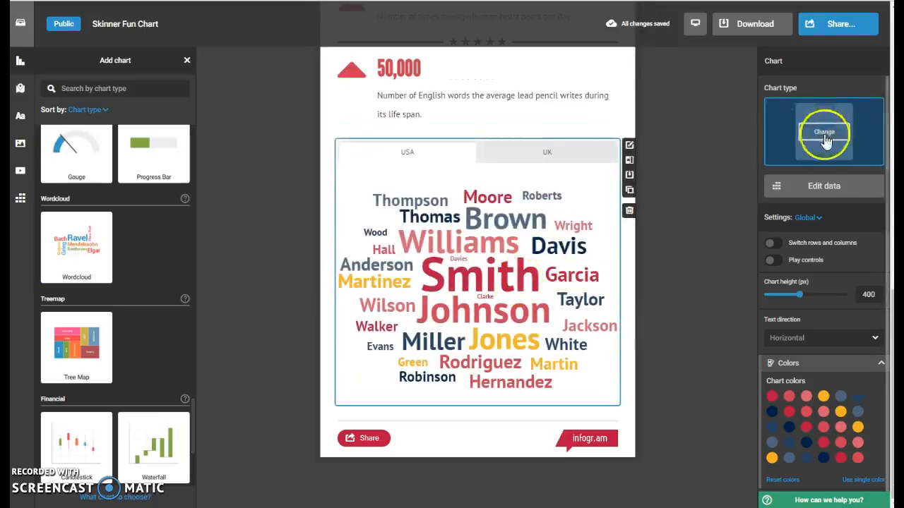
Open the word cloud's data, preview its UK and USA views, and delete the UK column's contents.
left_click(826, 188)
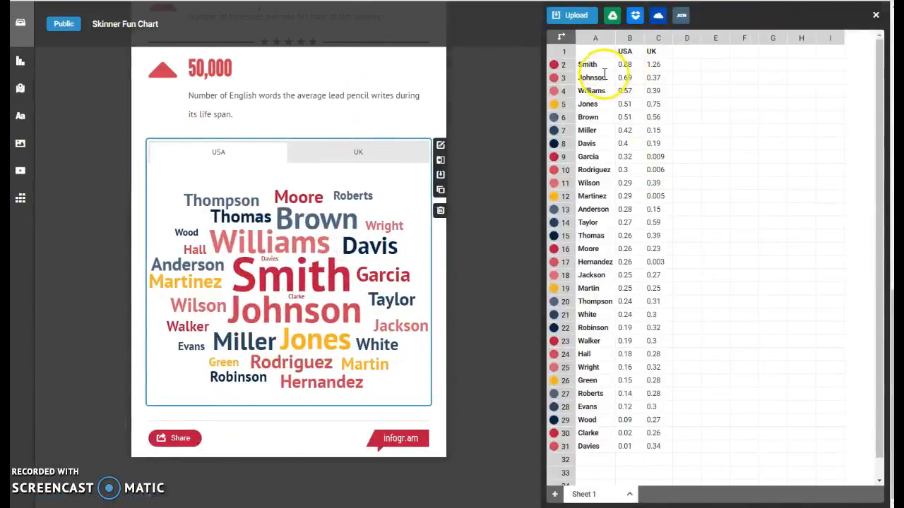
left_click(358, 157)
left_click(262, 155)
left_click_drag(656, 51, 658, 446)
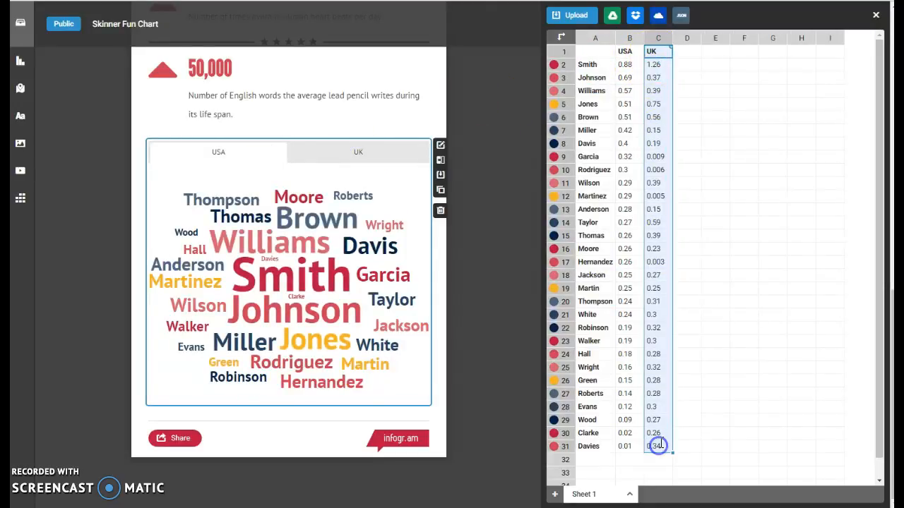
key("Delete")
Clear all the sample surnames and their USA values from the word cloud's data, keeping the heading.
left_click(592, 65)
left_click_drag(591, 65, 635, 448)
key("Delete")
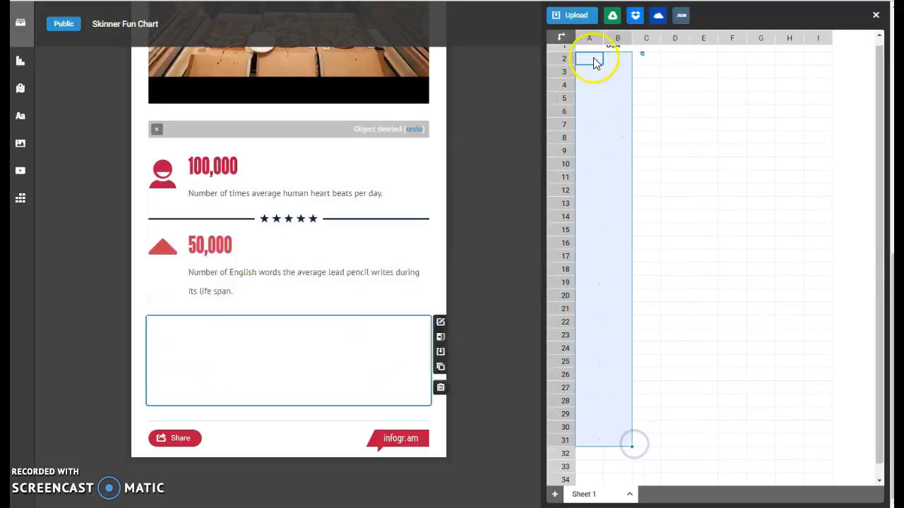
Enter the word cloud entries Supreme, Pepperoni, Cheese, Hawaiian, Mushroom, Sausage and Hamburger in A2 to A8.
left_click(591, 59)
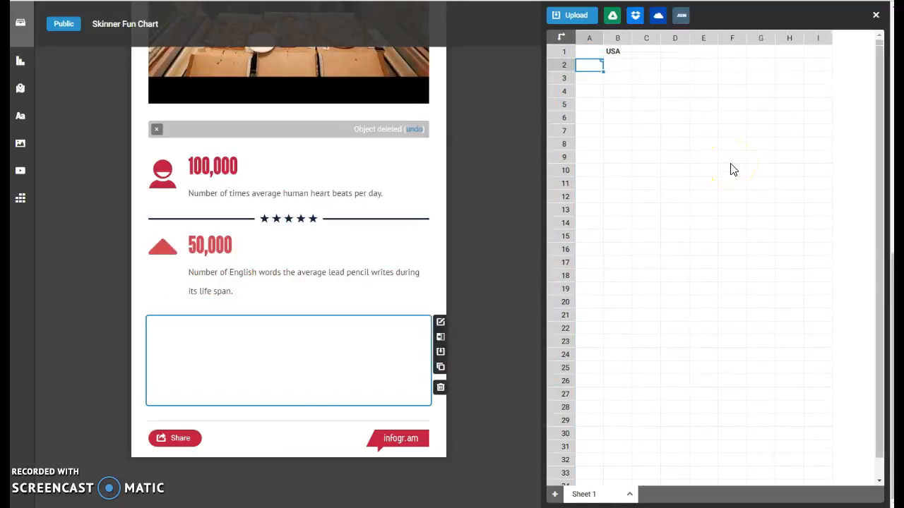
type("Supreme")
key("Return")
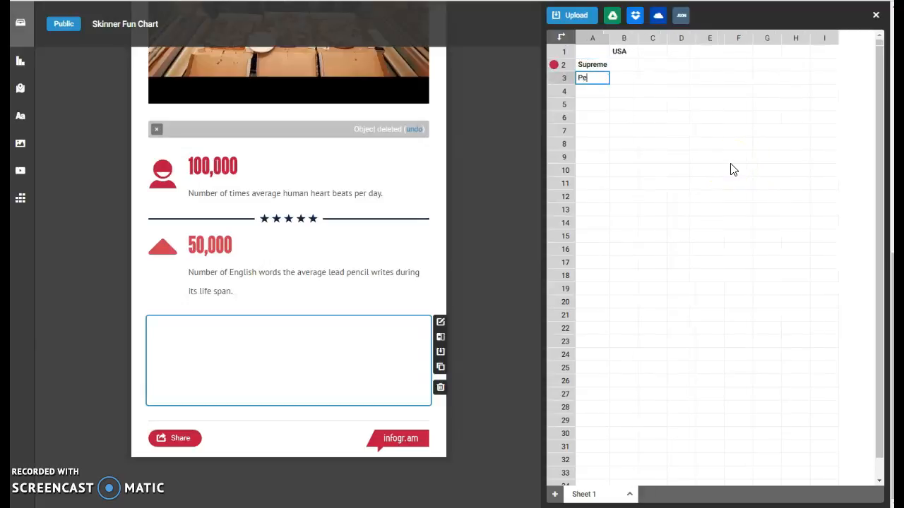
type("Pepperoni")
key("Return")
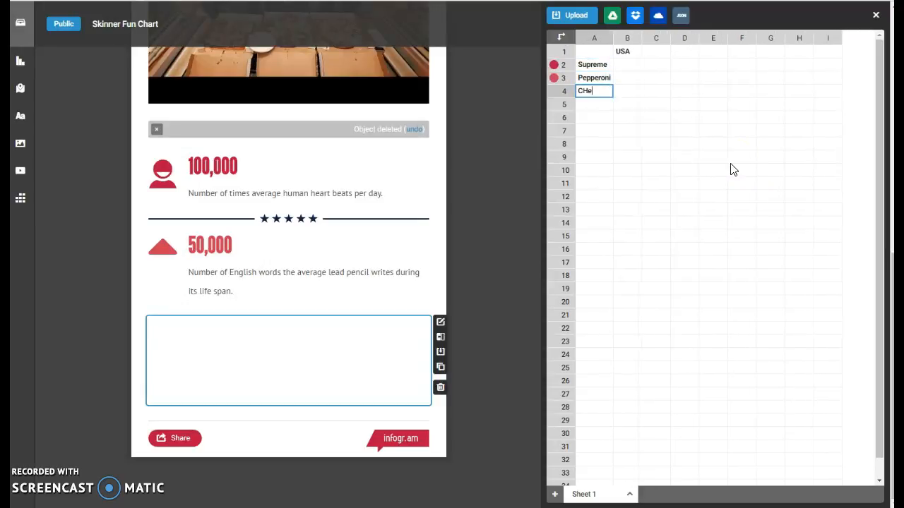
type("Cheese")
key("Return")
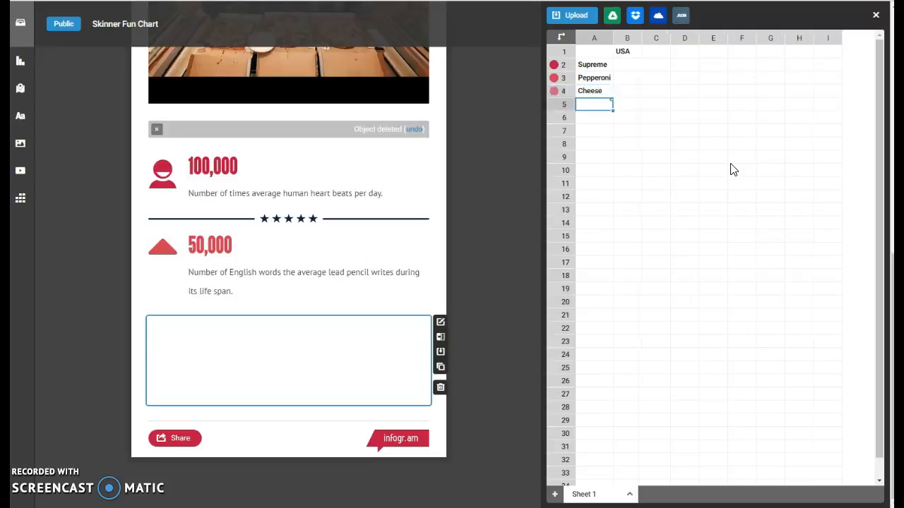
type("Hawaiian")
key("Return")
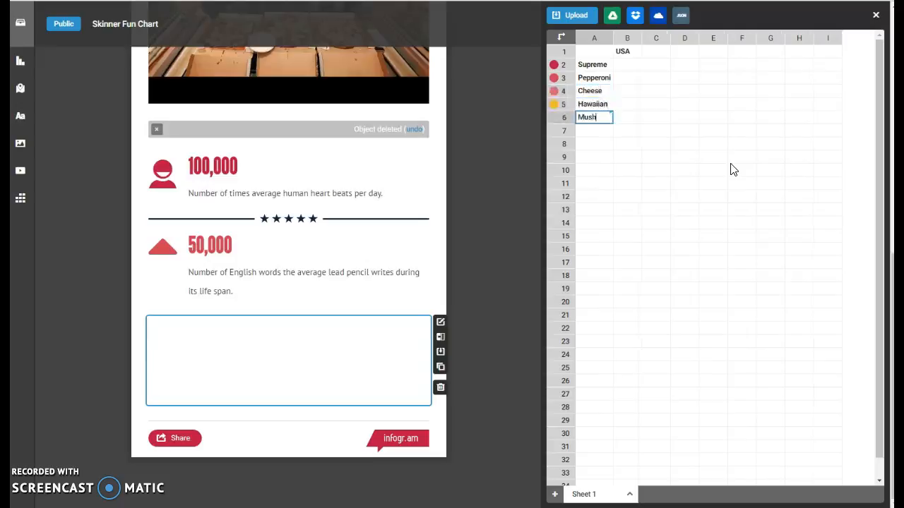
key("Return")
type("Sausage")
key("Return")
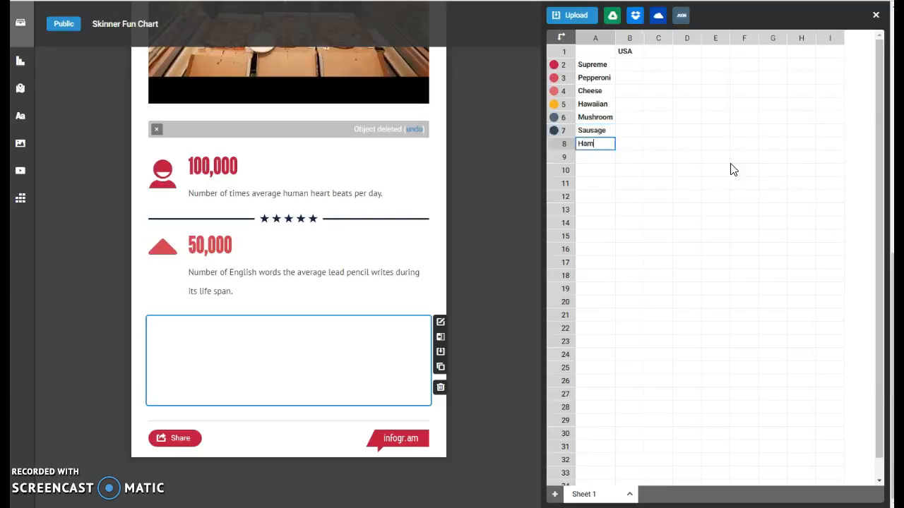
type("Hamburger")
key("Return")
Rename the USA column heading as Pizza, and enter 50 for Supreme and 40 for Pepperoni.
left_click(630, 65)
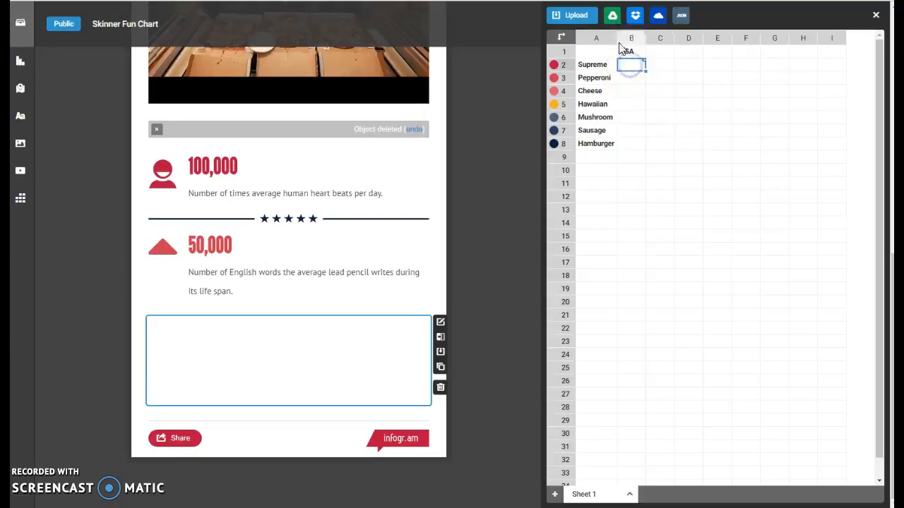
left_click(635, 52)
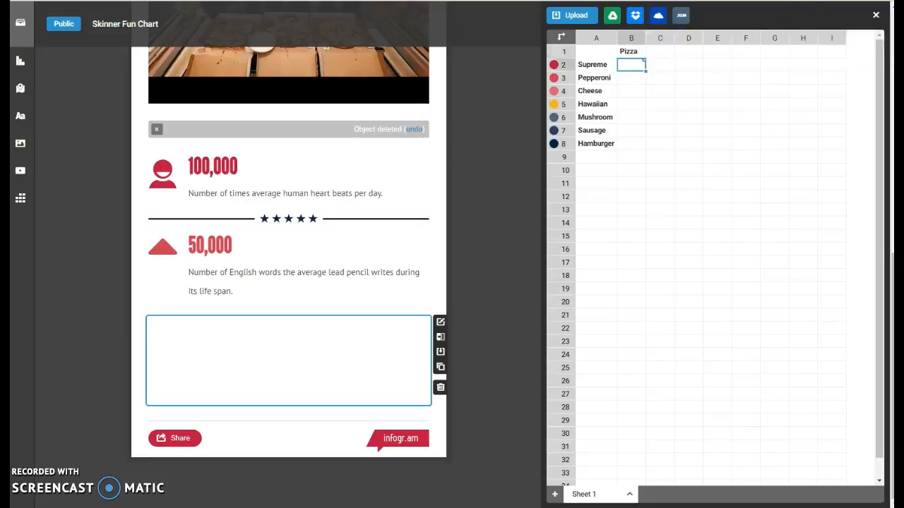
key("Return")
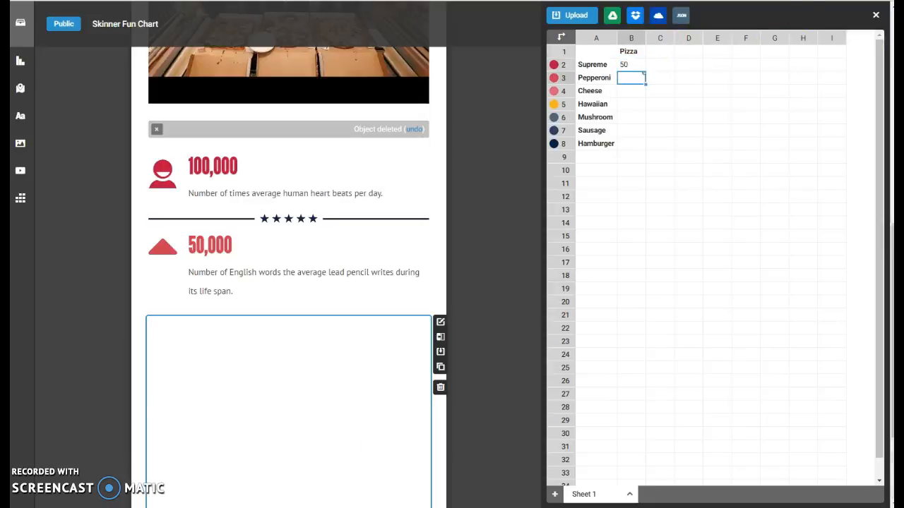
type("4")
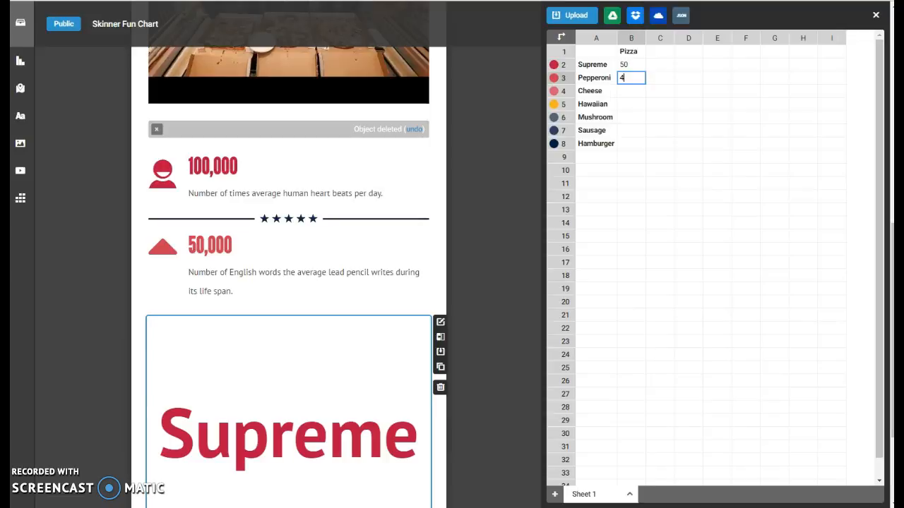
type("0")
key("Return")
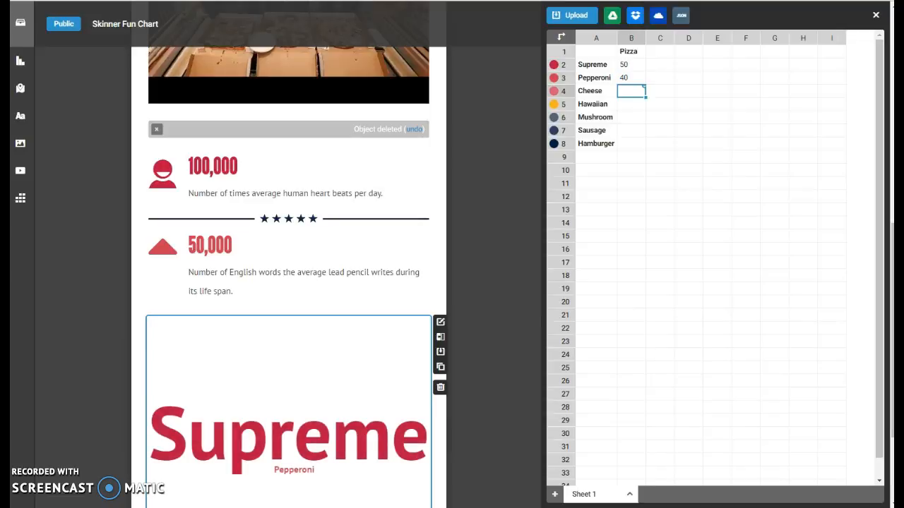
Enter 10 for Cheese, 5 for Hawaiian, 15 for Mushroom, 10 for Sausage and 20 for Hamburger, and close the data.
type("10")
key("Return")
type("5")
key("Return")
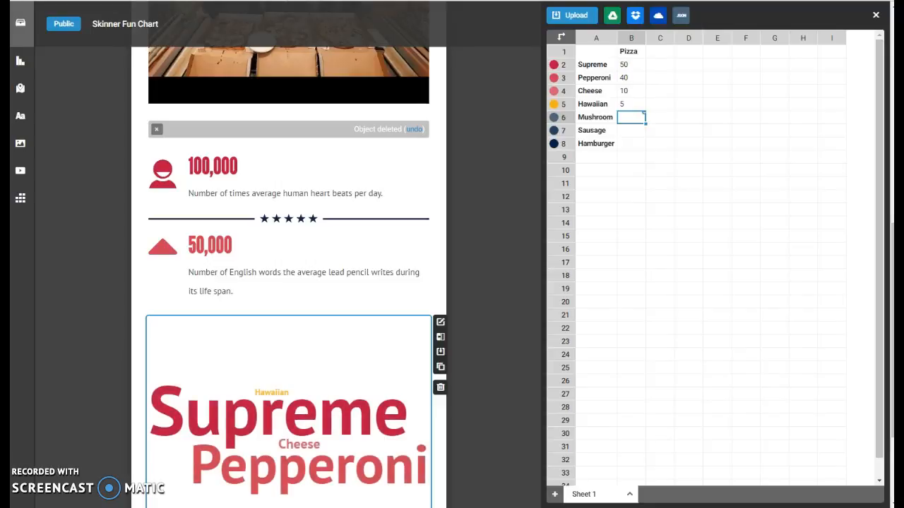
type("15")
key("Return")
type("10")
key("Return")
type("20")
key("Return")
scroll(375, 250, "down", 2)
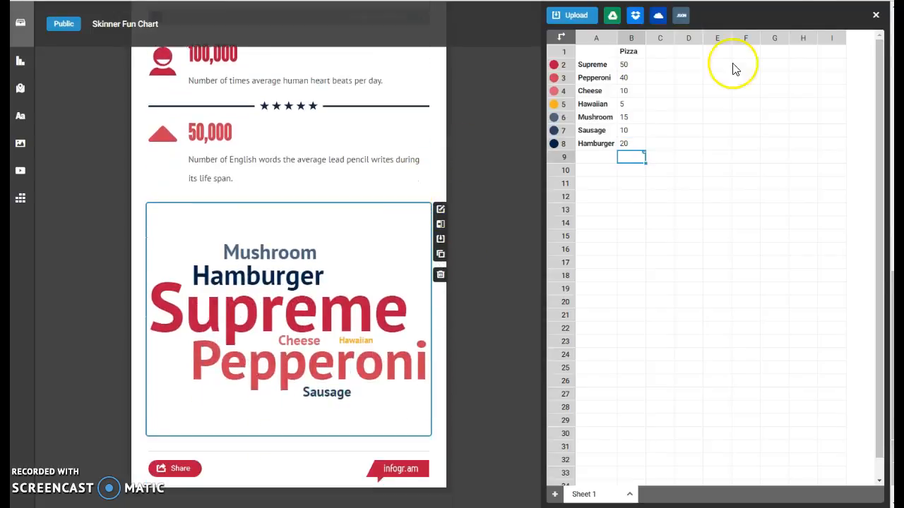
left_click(875, 17)
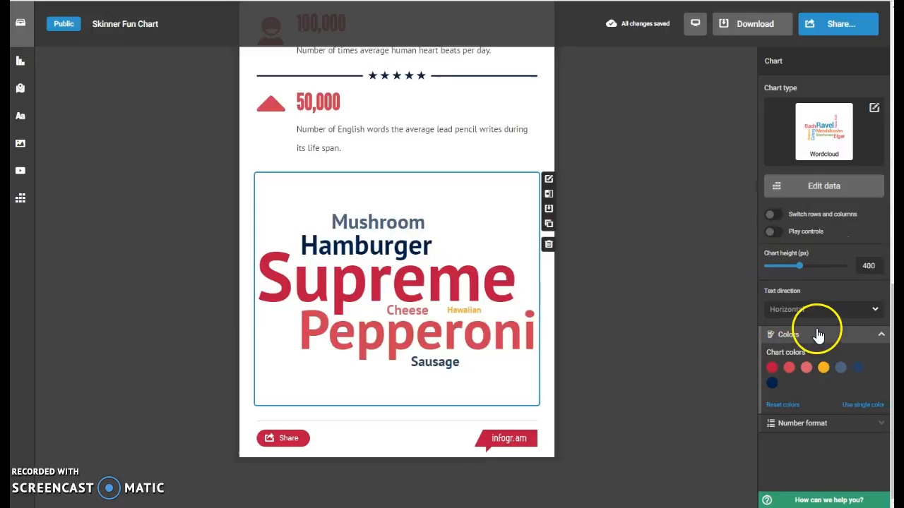
Try the X&Y text direction on the pizza word cloud, set it to Diamond instead, and deselect the chart.
left_click(796, 311)
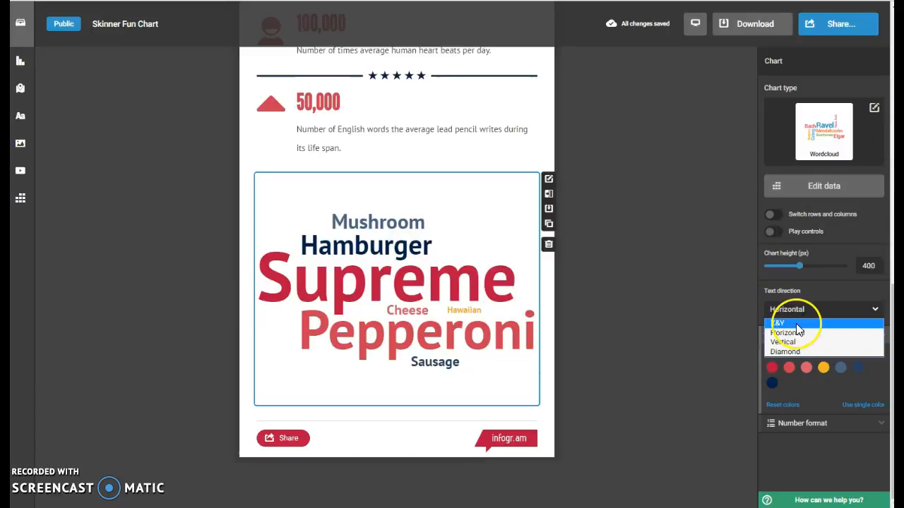
left_click(795, 324)
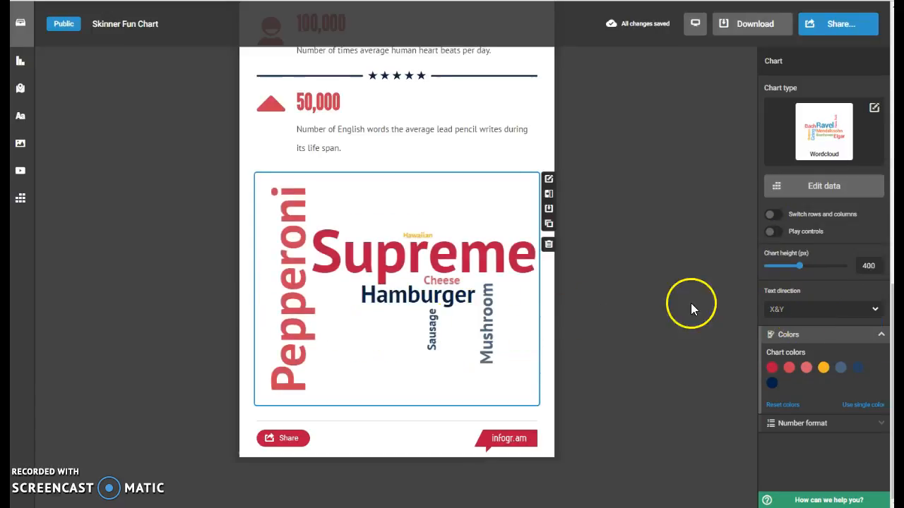
left_click(823, 311)
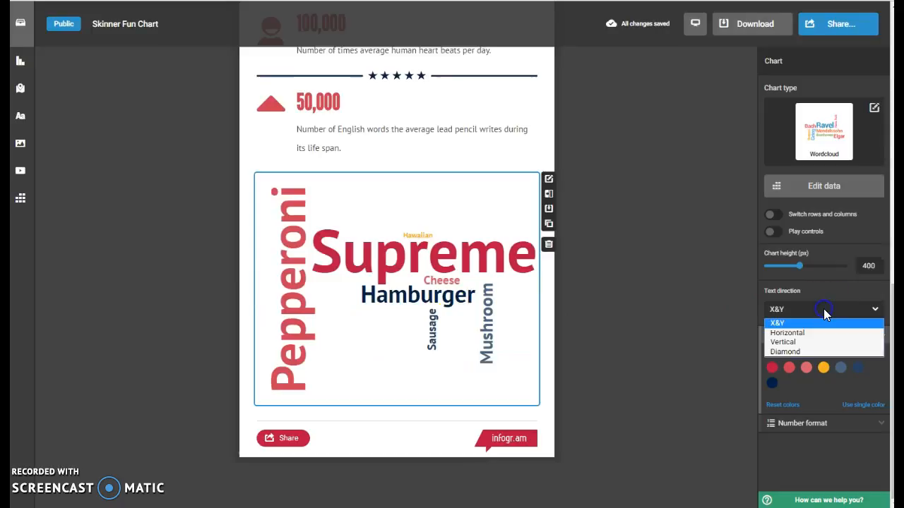
left_click(792, 355)
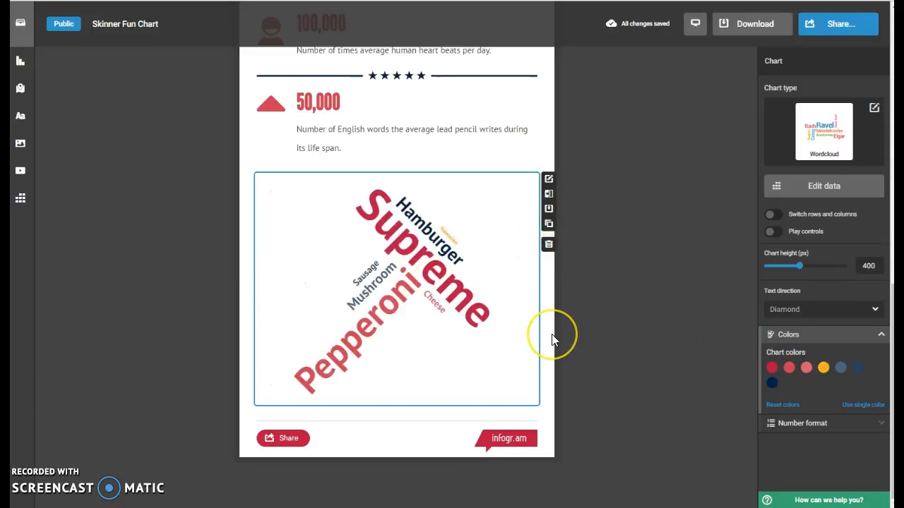
left_click(636, 360)
View the infographic's download options and return to the editor without downloading.
scroll(690, 350, "up", 10)
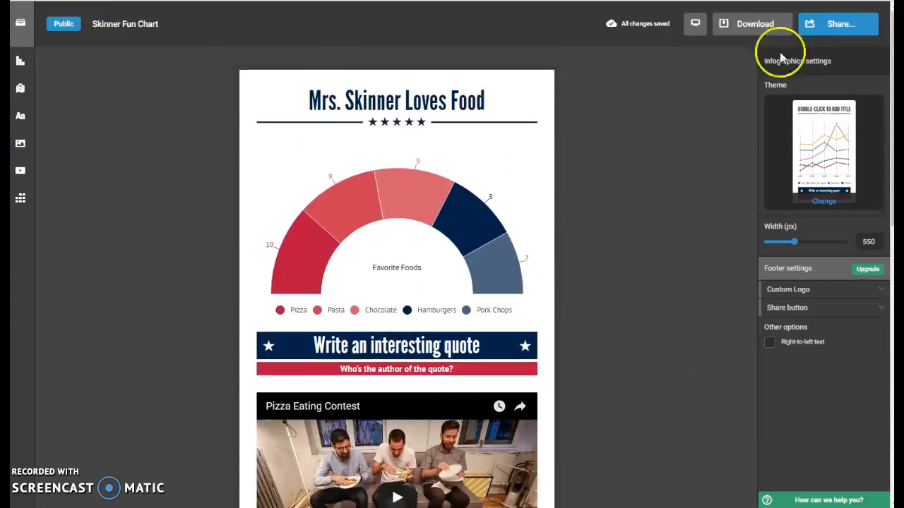
left_click(767, 28)
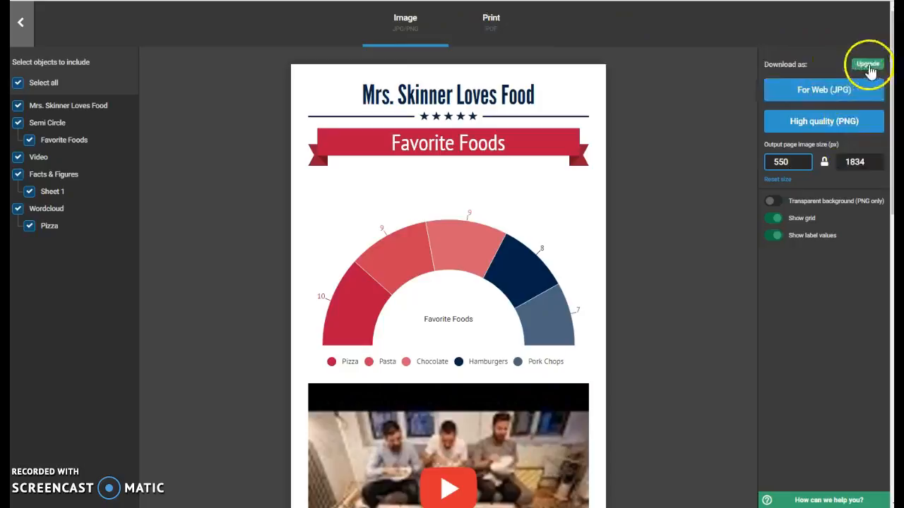
left_click(26, 32)
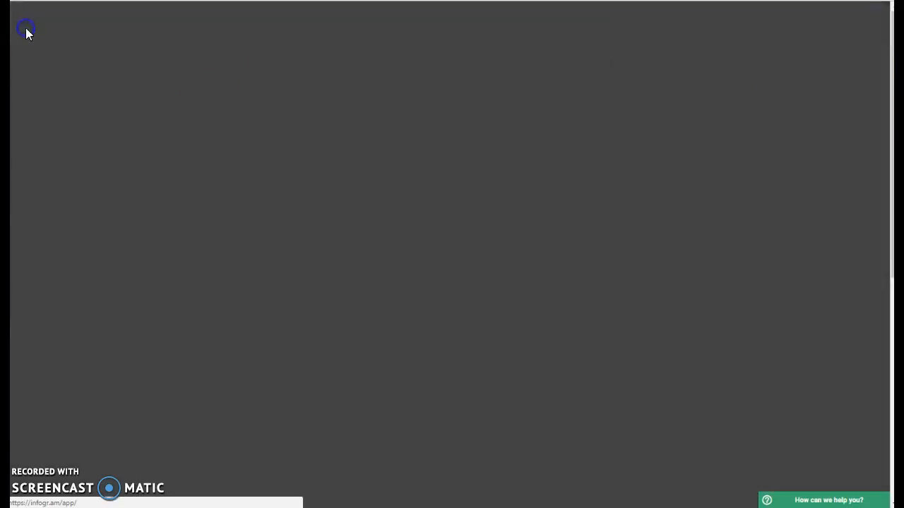
Open the infographic's sharing options and examine the embed codes, including the Responsive (Async), Fixed and Wordpress formats.
left_click(831, 26)
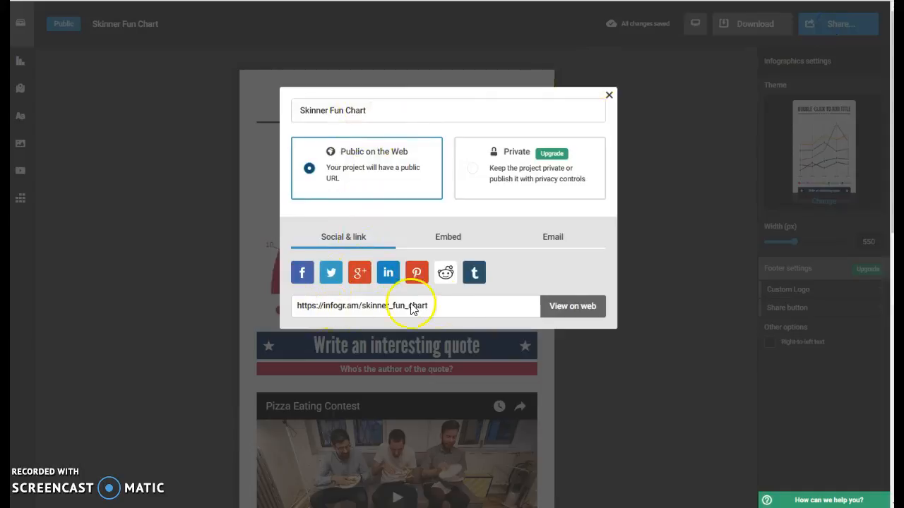
left_click(455, 238)
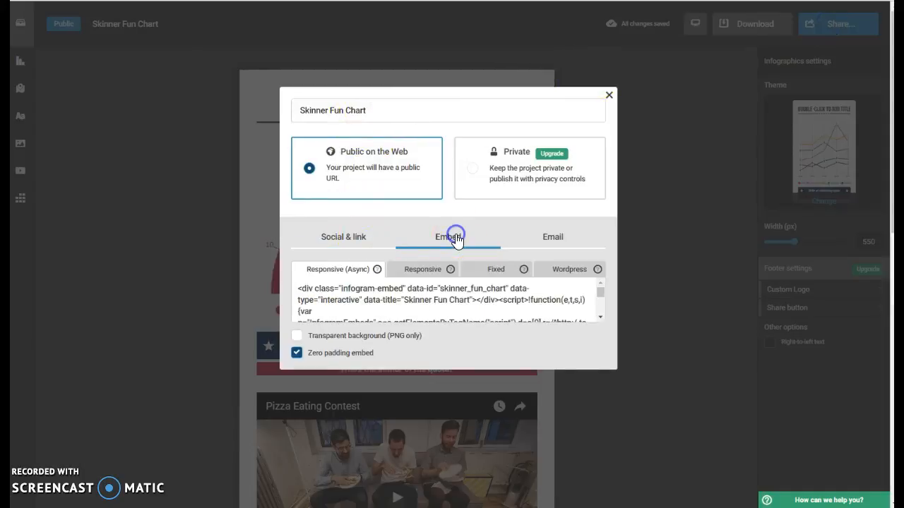
left_click(601, 319)
left_click(601, 319)
left_click(601, 320)
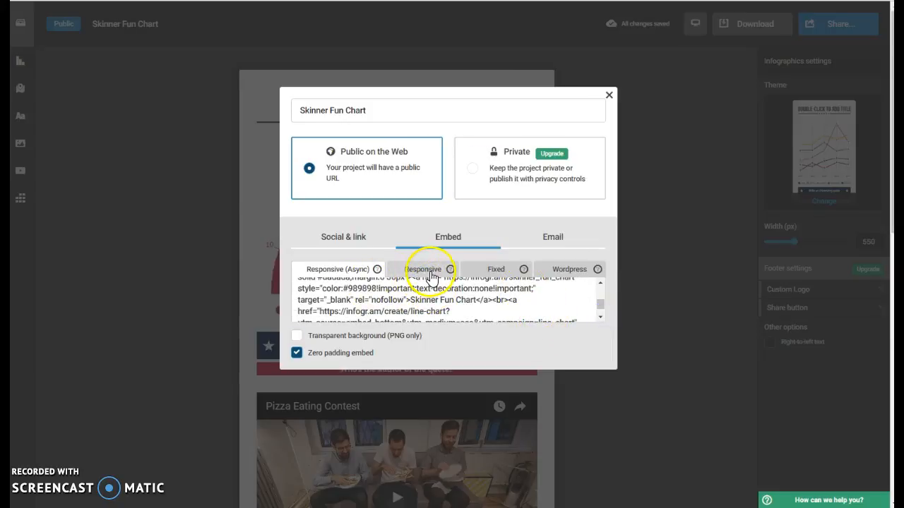
left_click(495, 271)
left_click(568, 272)
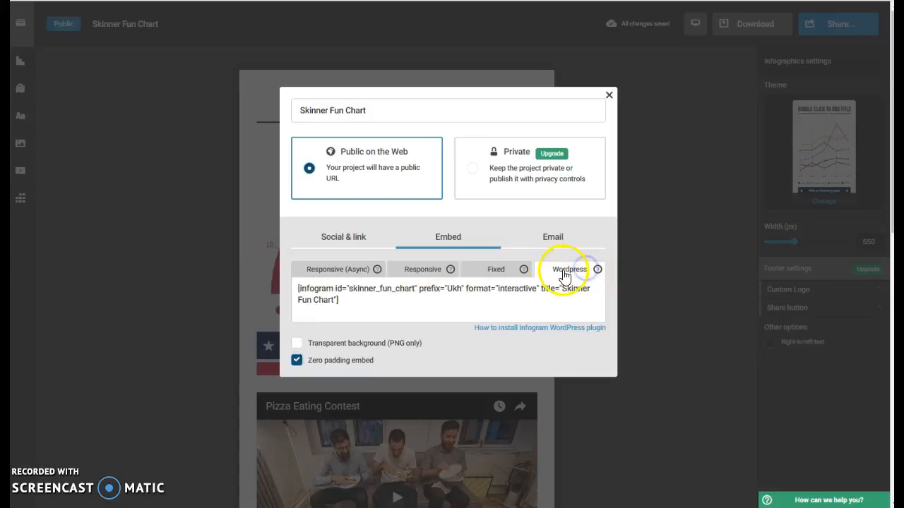
left_click(353, 276)
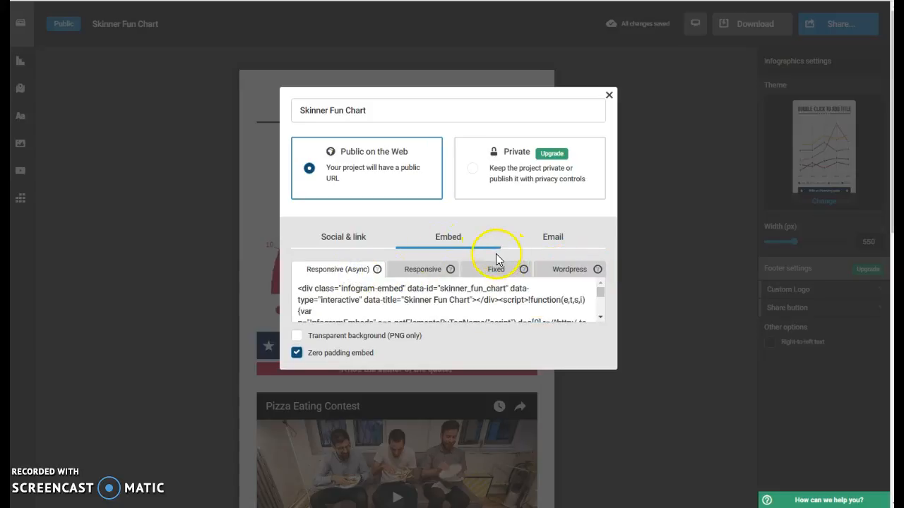
View the e-mail sharing form, close the sharing options without sending, and return to the infographics library.
left_click(552, 238)
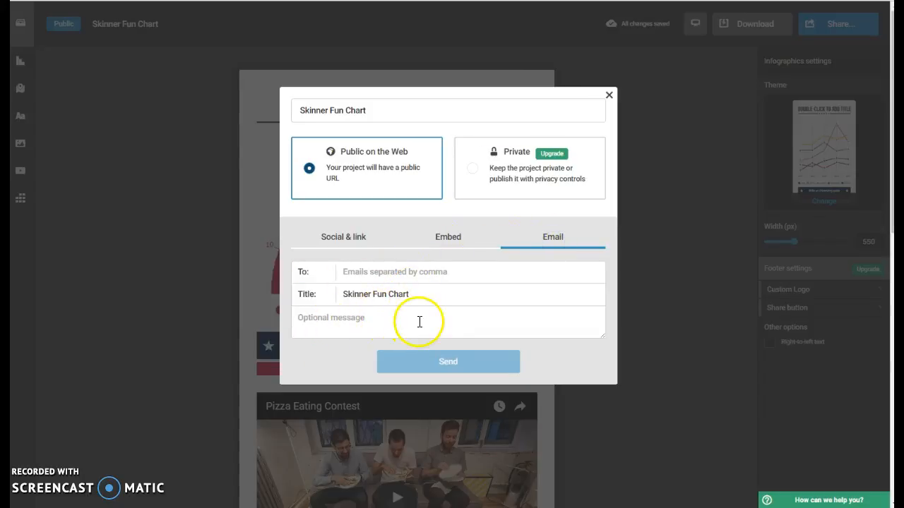
left_click(608, 95)
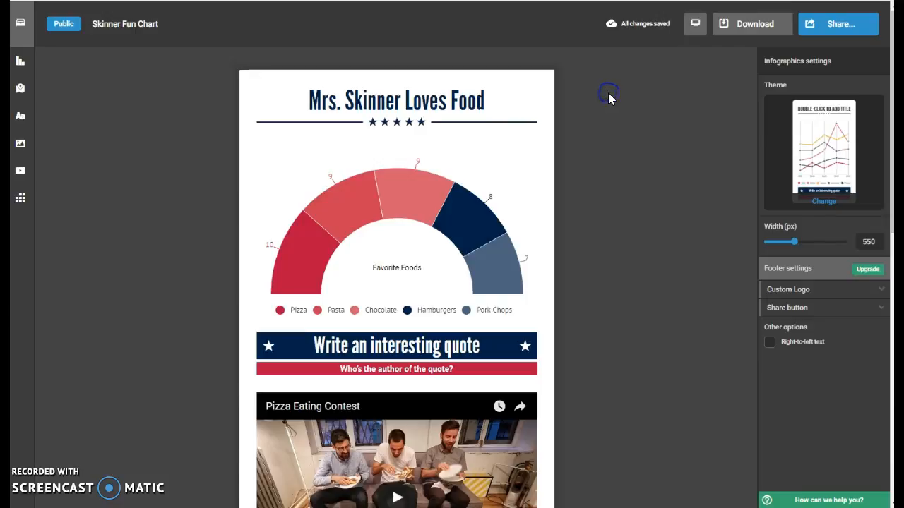
left_click(21, 27)
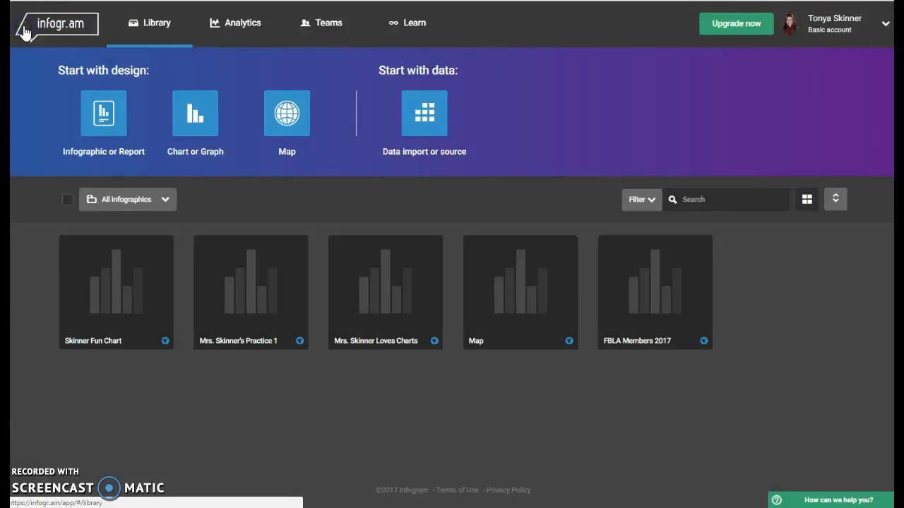